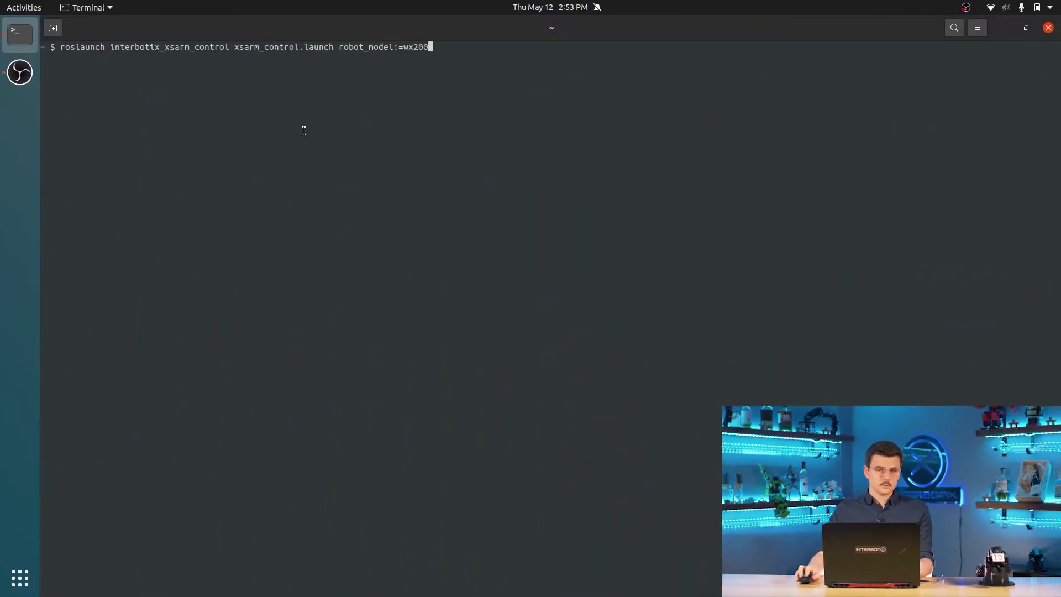
# - Highlight the robot_model and wx200 arguments in the wx200 xsarm_control roslaunch command
pyautogui.doubleClick(355, 48)
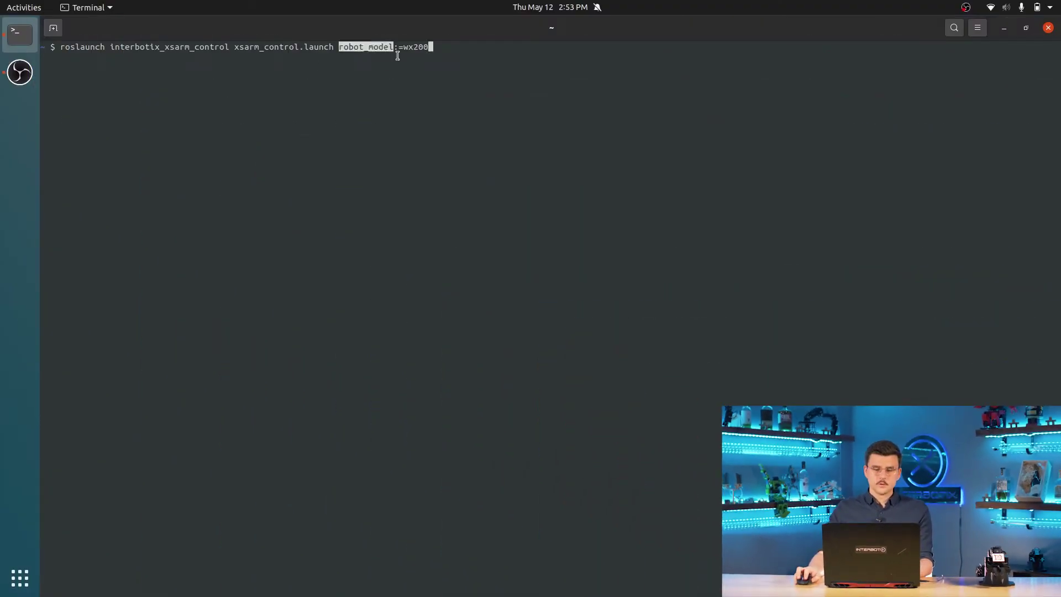
pyautogui.doubleClick(413, 46)
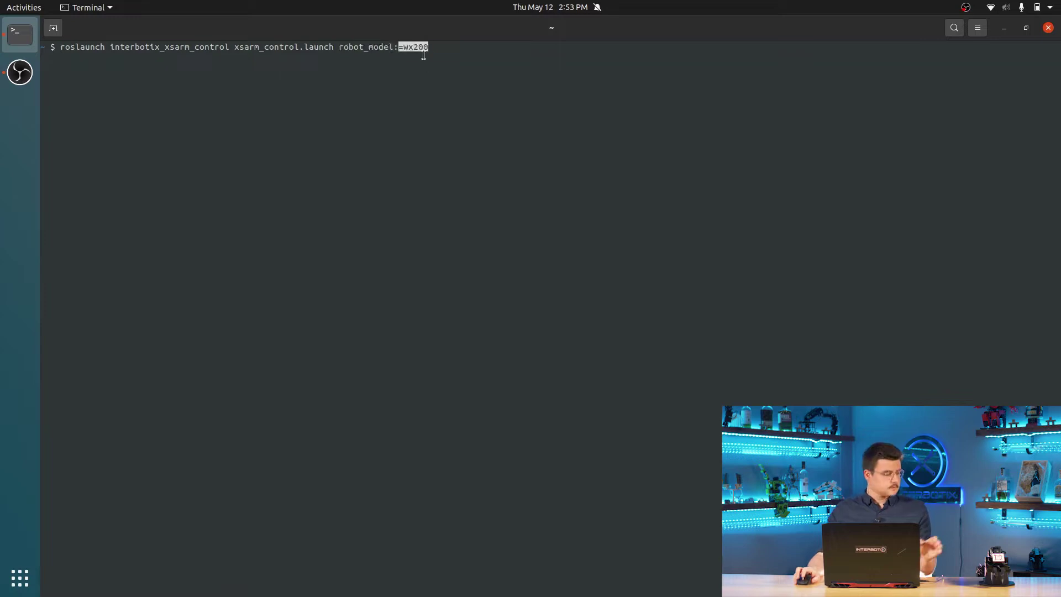
pyautogui.click(484, 67)
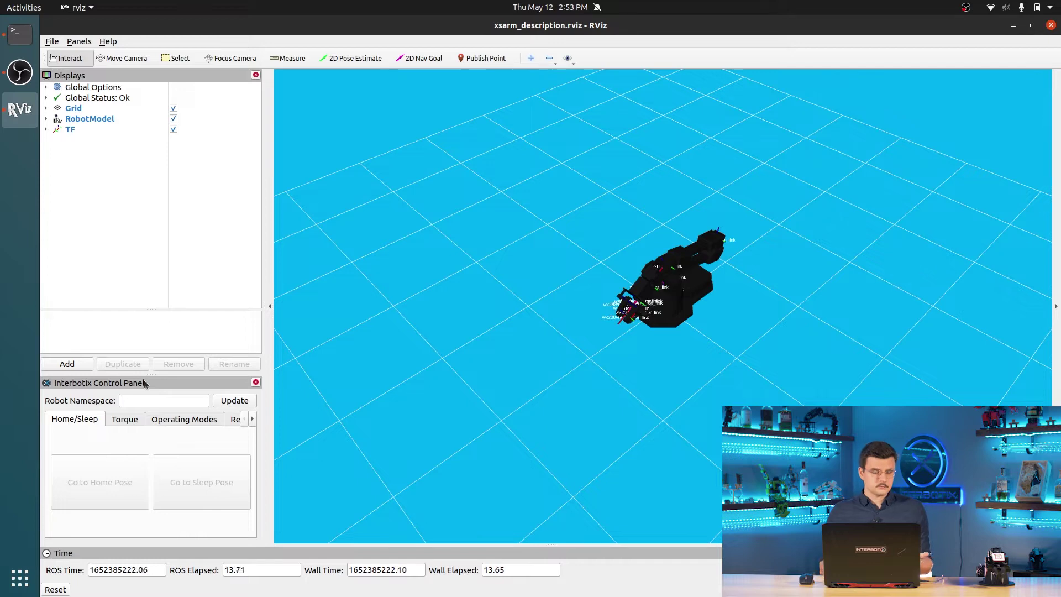
# - After checking the launch output, close the Interbotix Control Panel in RViz
pyautogui.click(20, 34)
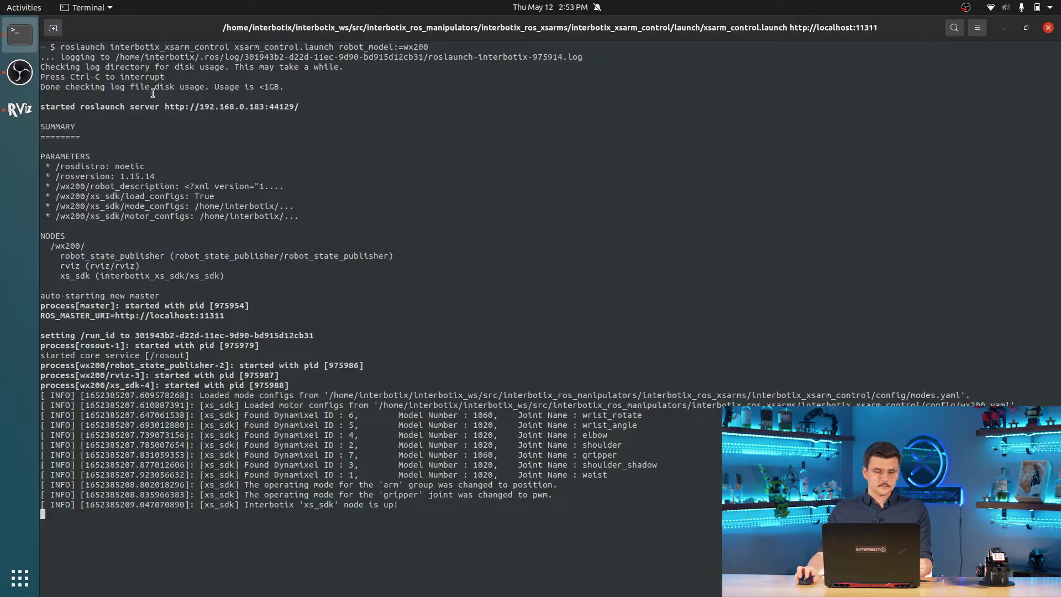
pyautogui.click(17, 113)
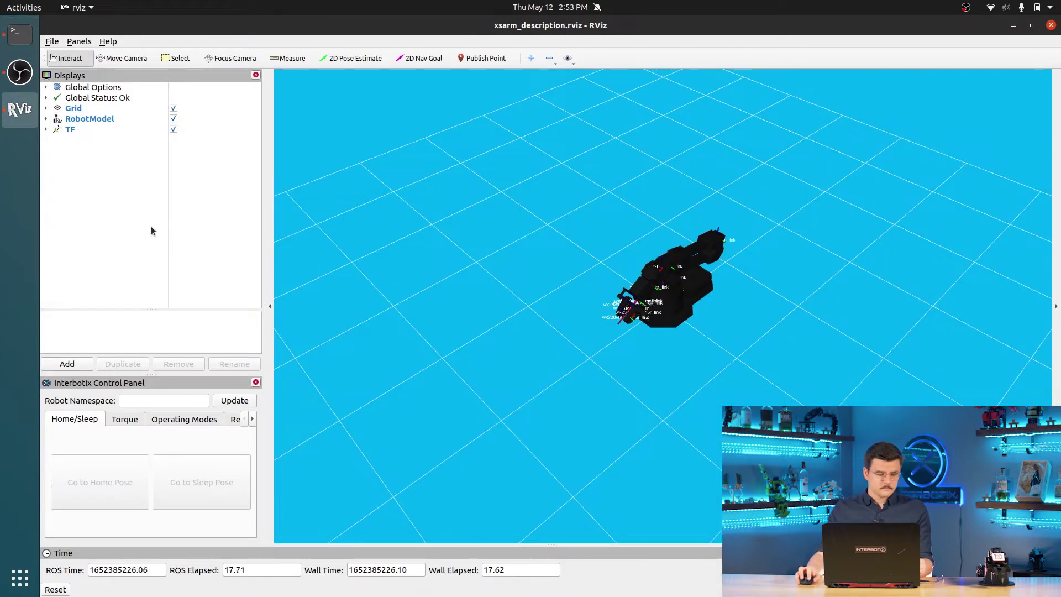
pyautogui.click(256, 382)
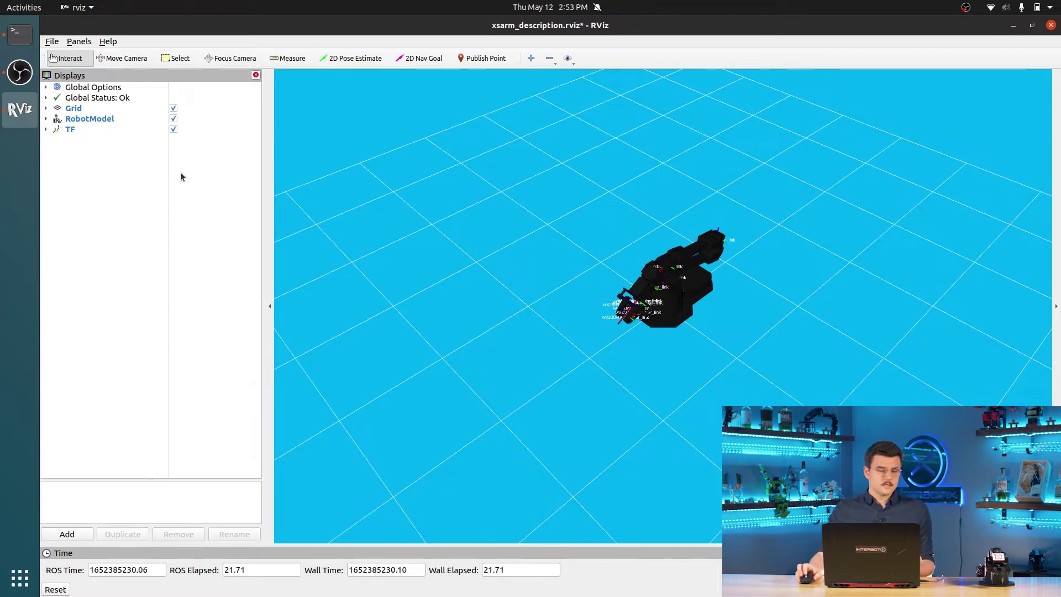
pyautogui.click(82, 41)
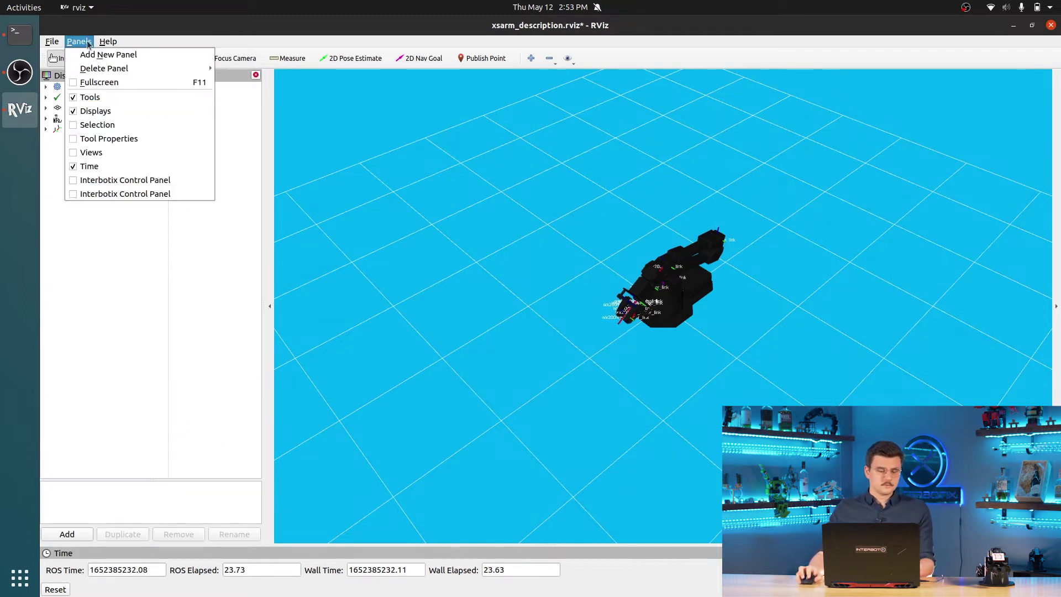
# - Add a new Interbotix Control Panel and select its Robot Namespace field for wx200
pyautogui.click(100, 54)
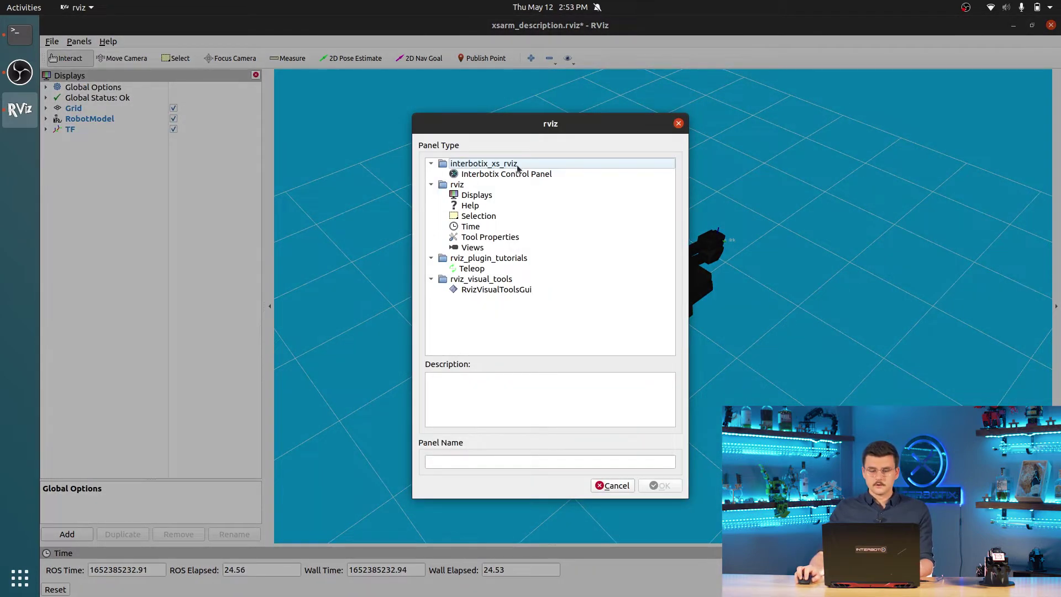
pyautogui.click(489, 174)
pyautogui.click(663, 486)
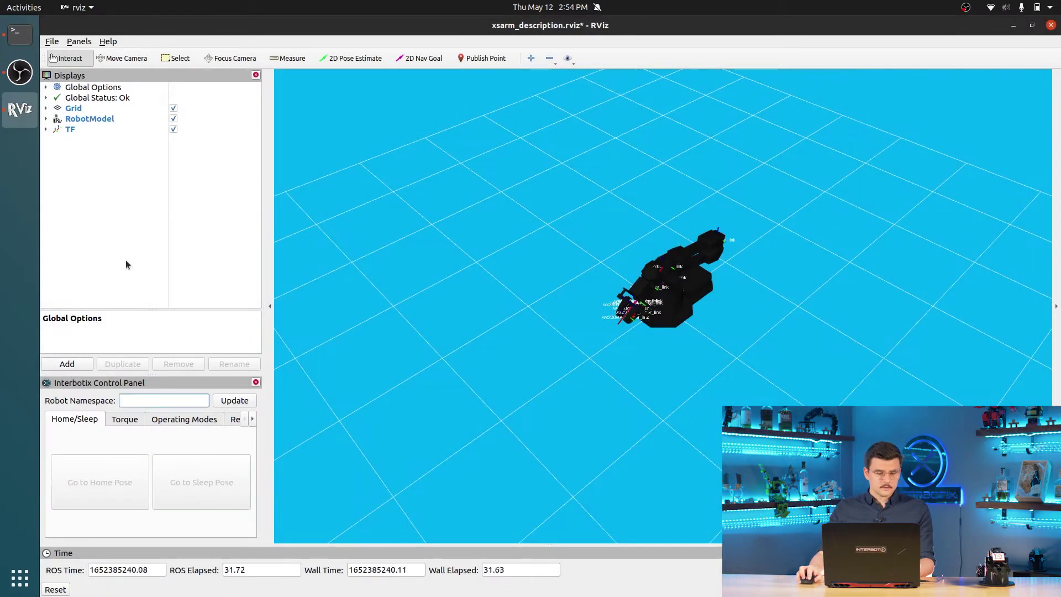
pyautogui.click(152, 401)
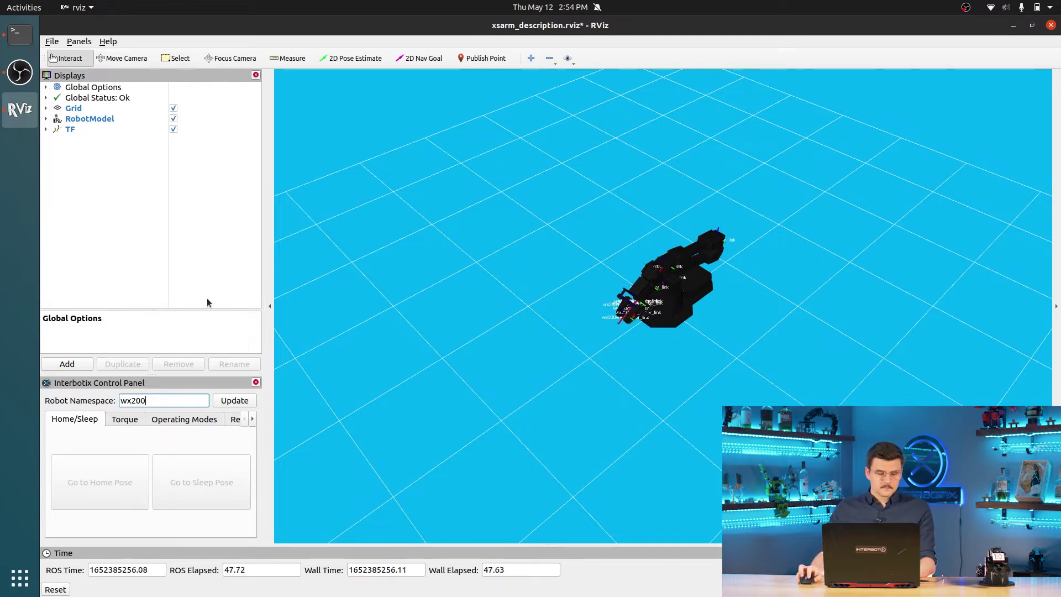
# - Apply the wx200 namespace, look over the torque controls, and send the arm home
pyautogui.click(235, 401)
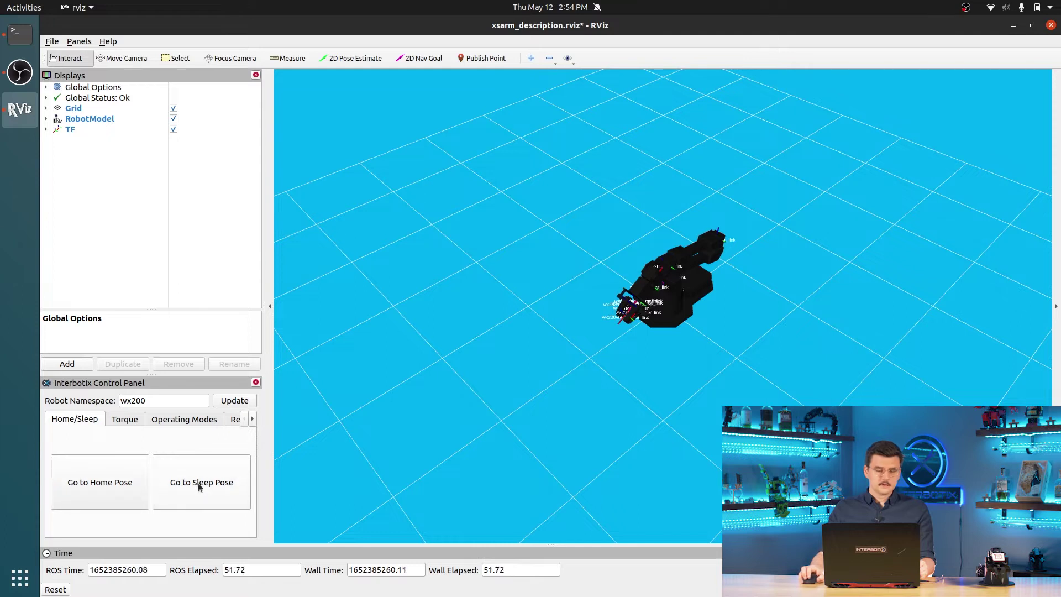
pyautogui.click(133, 420)
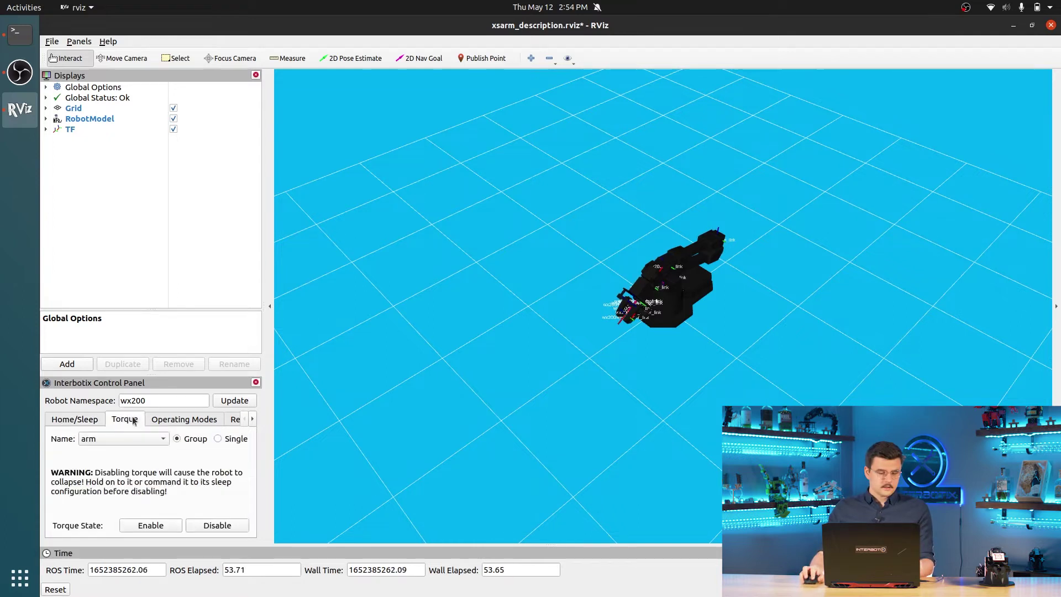
pyautogui.scroll(-4, 137, 420)
pyautogui.scroll(1, 137, 420)
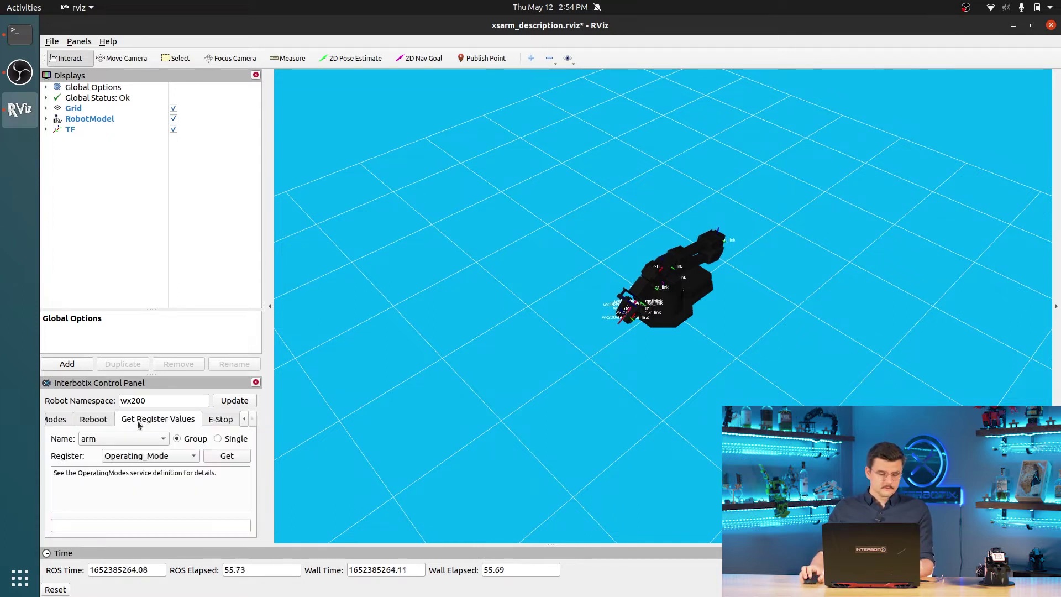
pyautogui.scroll(4, 137, 420)
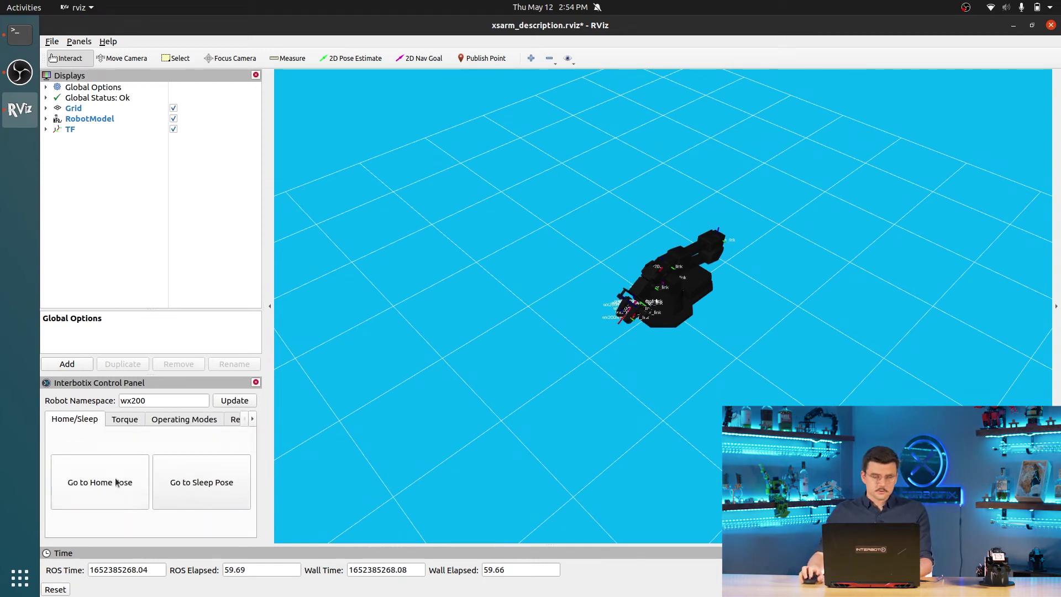
pyautogui.click(109, 494)
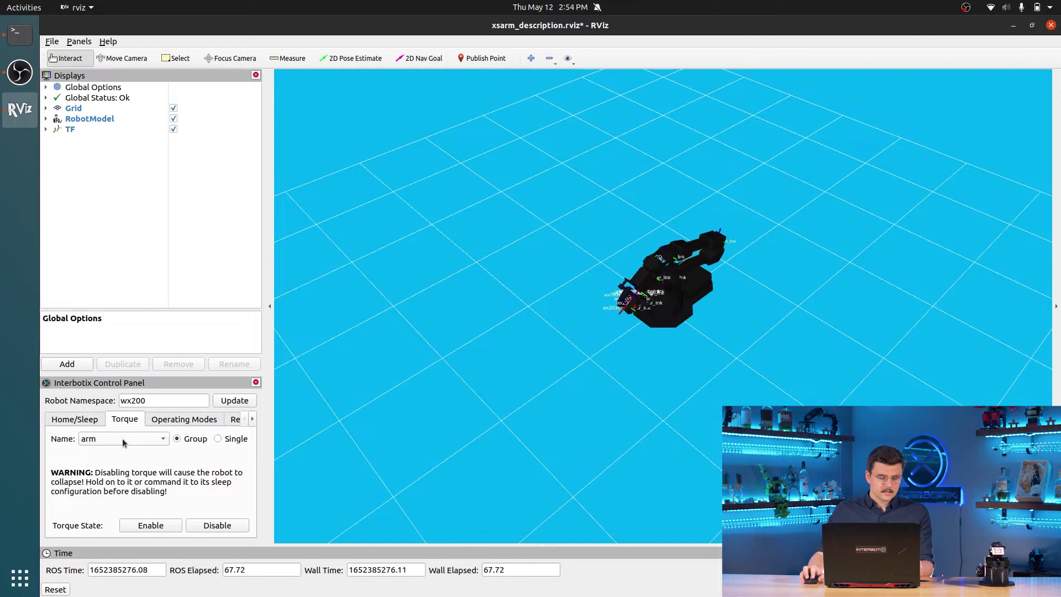
# - Browse the torque group choices (all, arm) and the single waist joint option
pyautogui.click(139, 441)
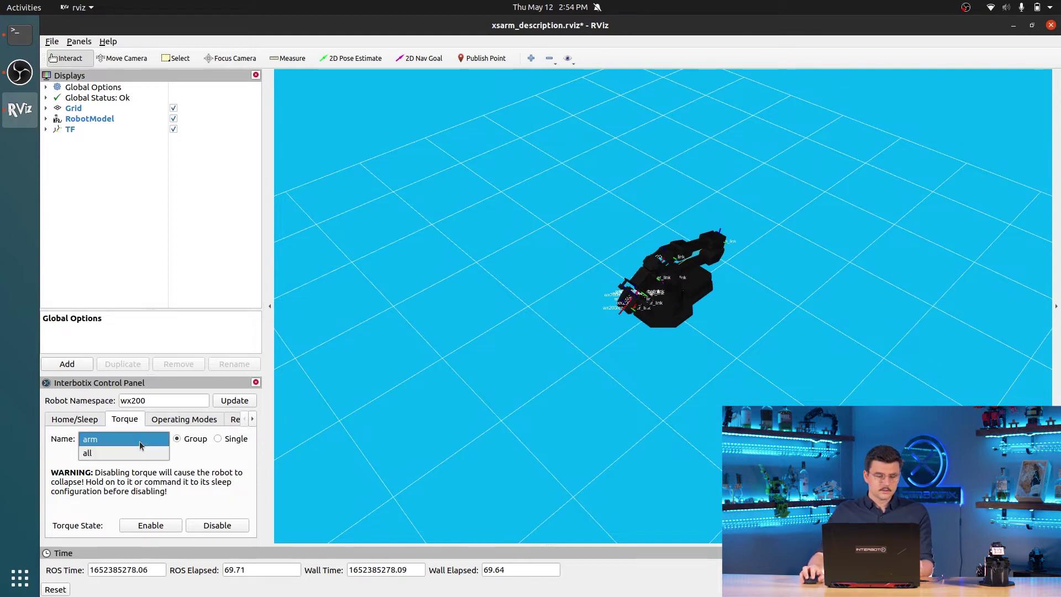
pyautogui.click(132, 446)
pyautogui.click(122, 439)
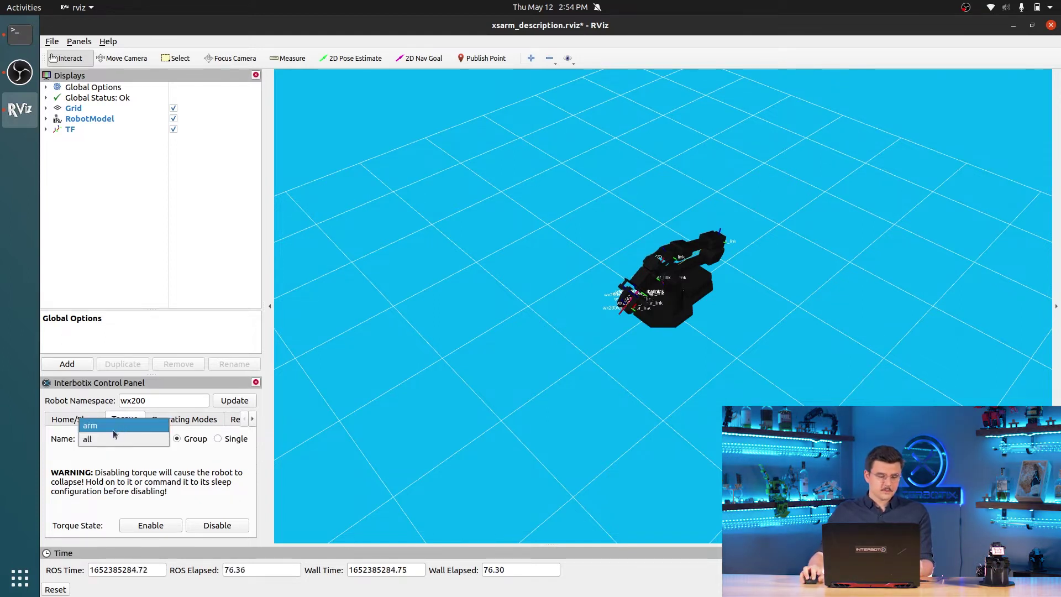
pyautogui.click(113, 430)
pyautogui.click(121, 437)
pyautogui.click(121, 426)
pyautogui.click(236, 440)
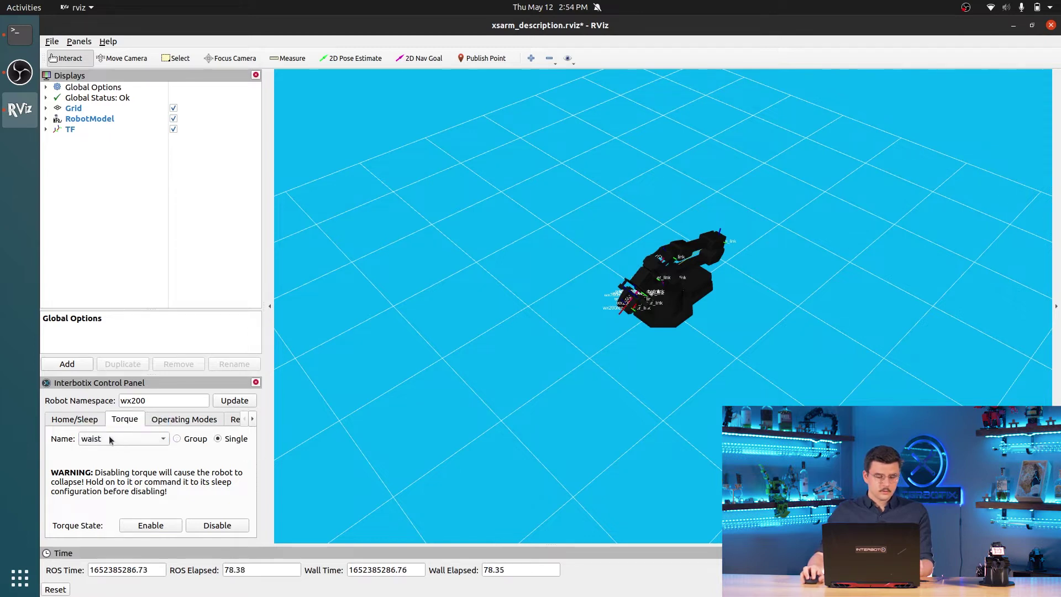
pyautogui.click(109, 440)
pyautogui.click(107, 439)
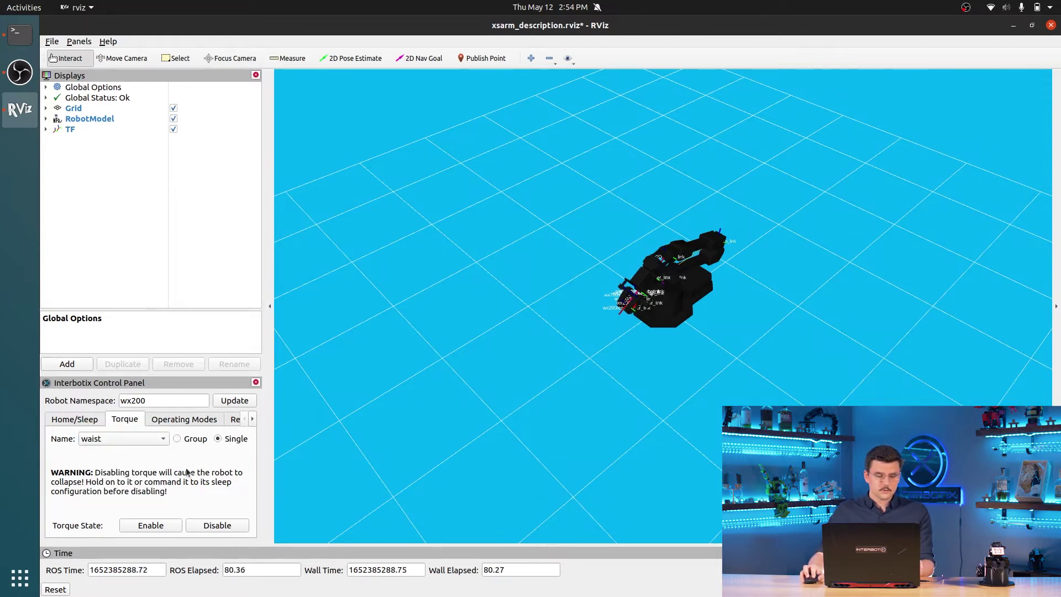
pyautogui.click(124, 440)
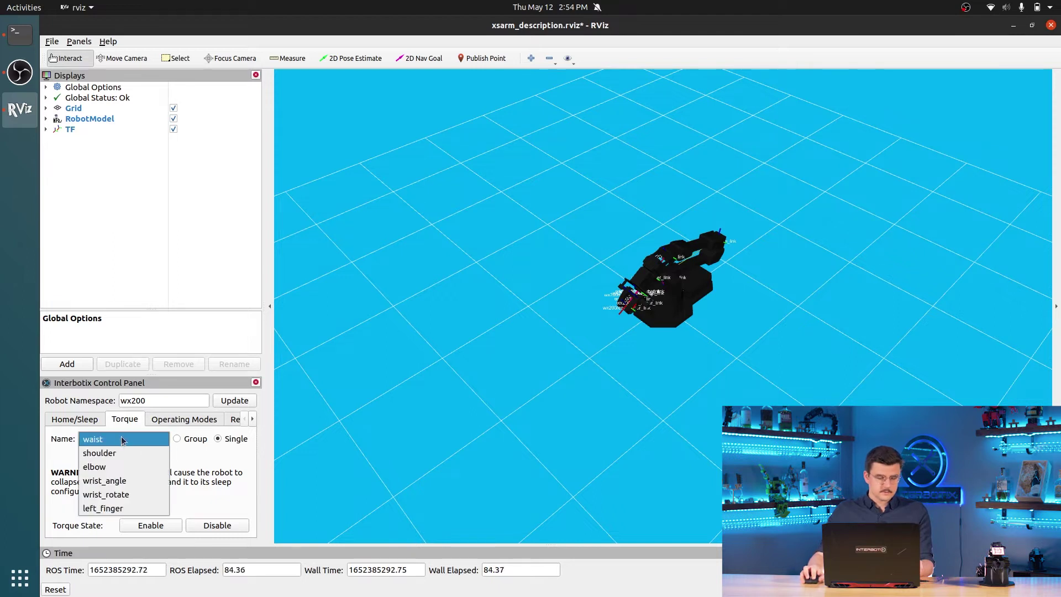
pyautogui.click(201, 441)
pyautogui.click(200, 440)
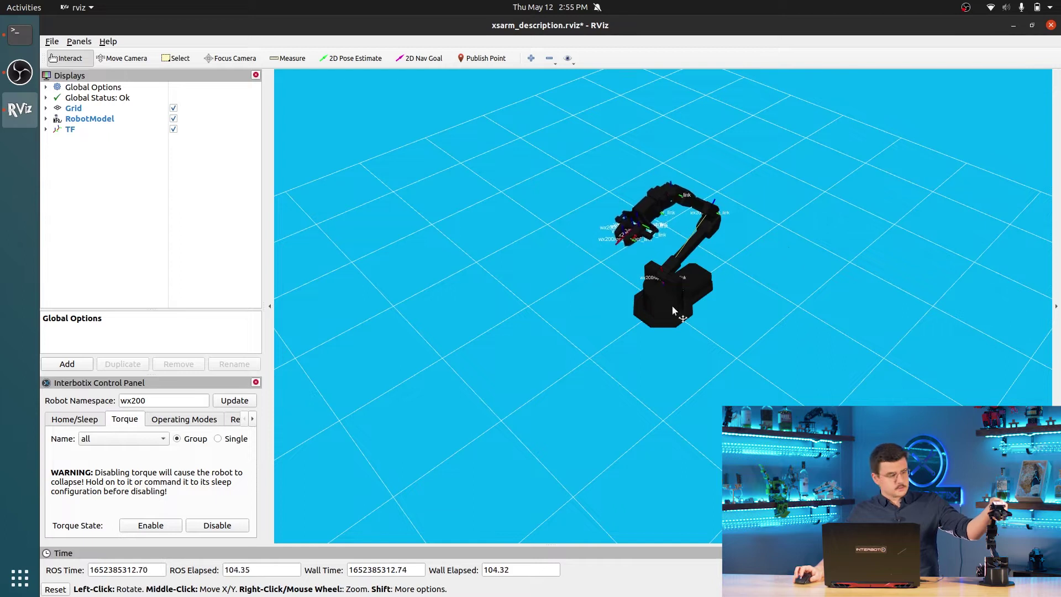
# - Enable torque for all motors, disable it for the waist, then reselect the all group
pyautogui.click(150, 526)
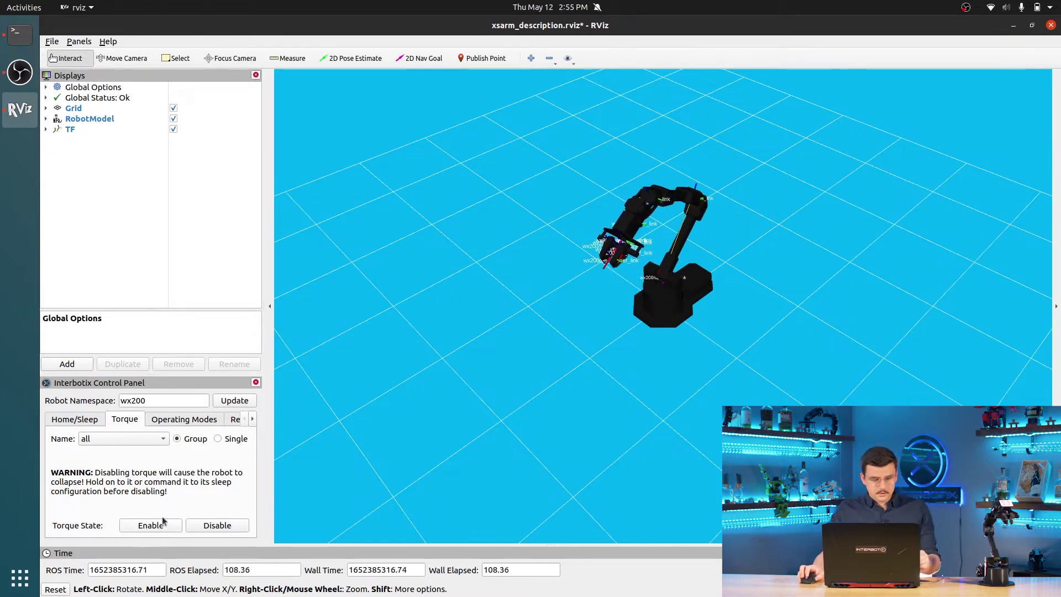
pyautogui.click(219, 438)
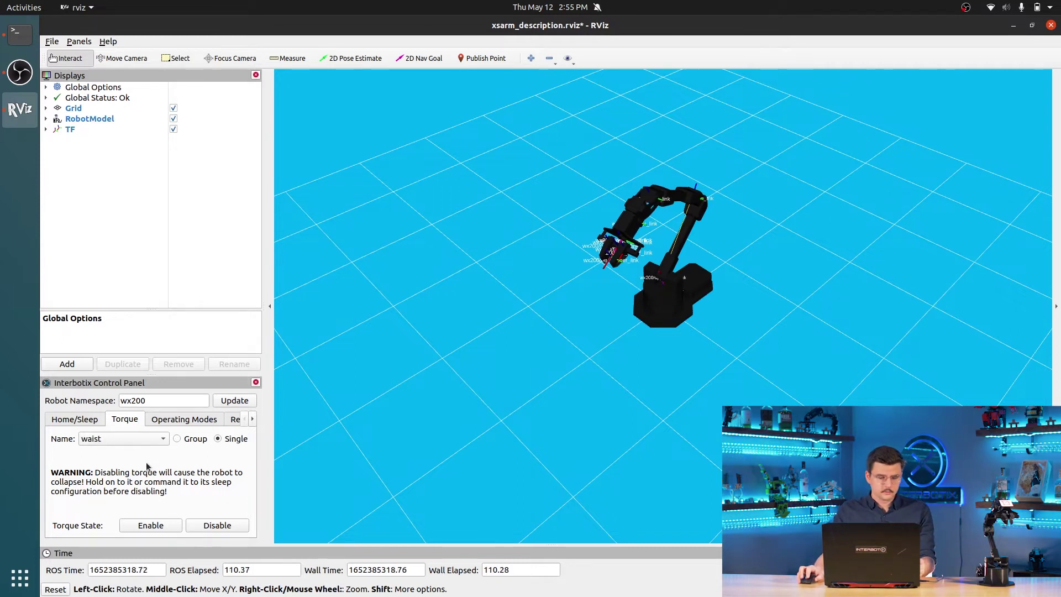
pyautogui.click(217, 526)
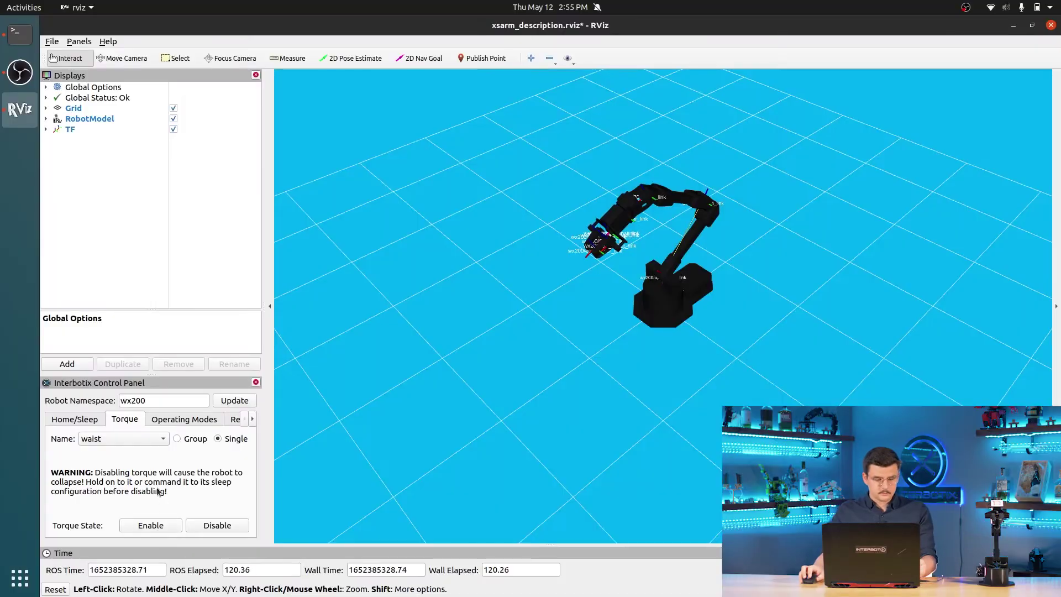
pyautogui.click(140, 442)
pyautogui.click(137, 440)
pyautogui.click(176, 438)
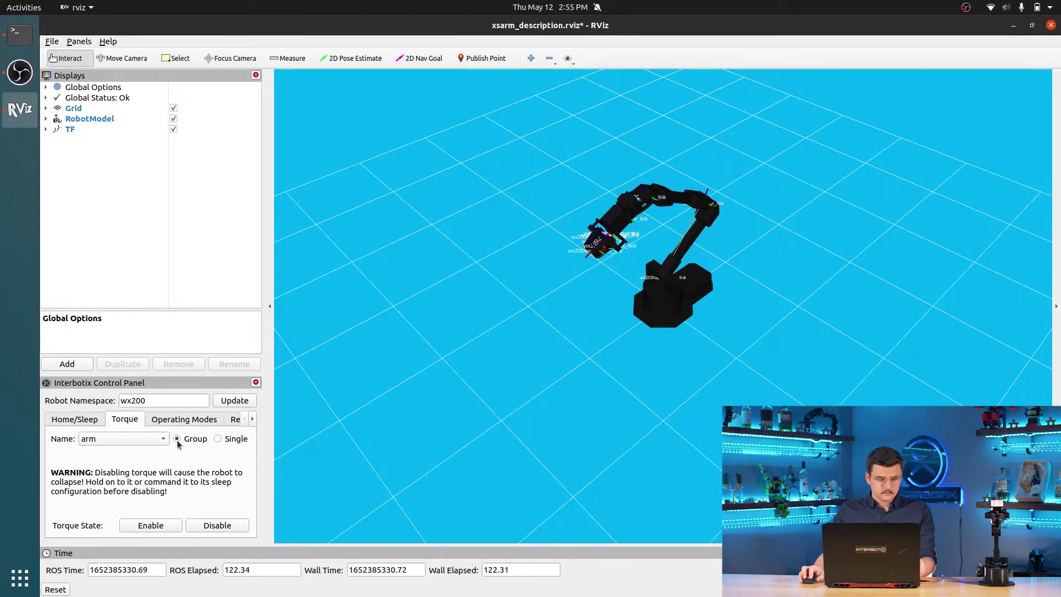
pyautogui.click(146, 442)
pyautogui.click(123, 452)
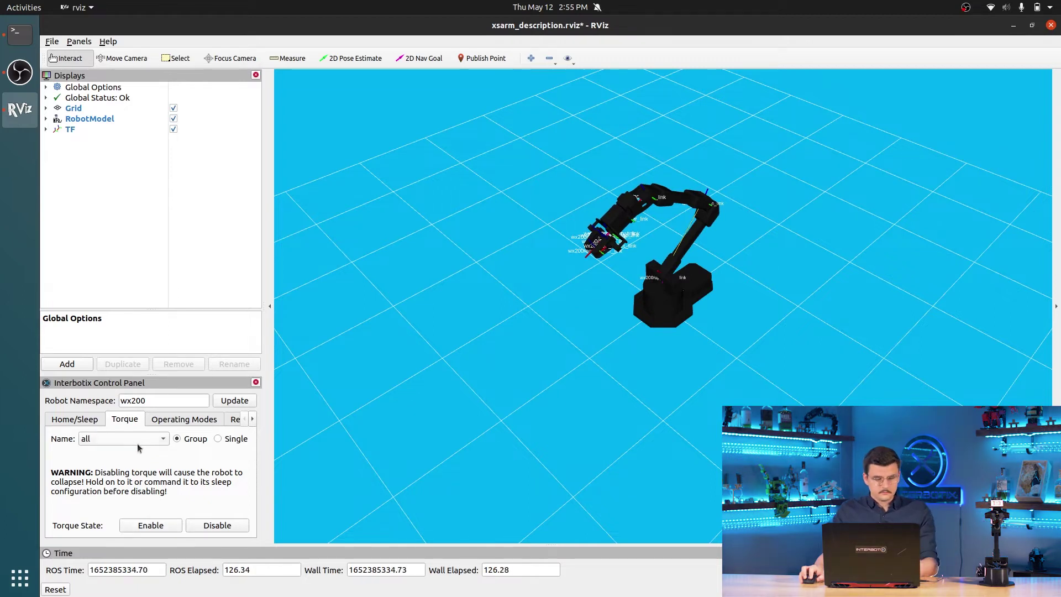
# - Send the arm to its home pose and then back to its sleep pose
pyautogui.hotkey('ctrl', 'shift', 'Tab')
pyautogui.click(128, 479)
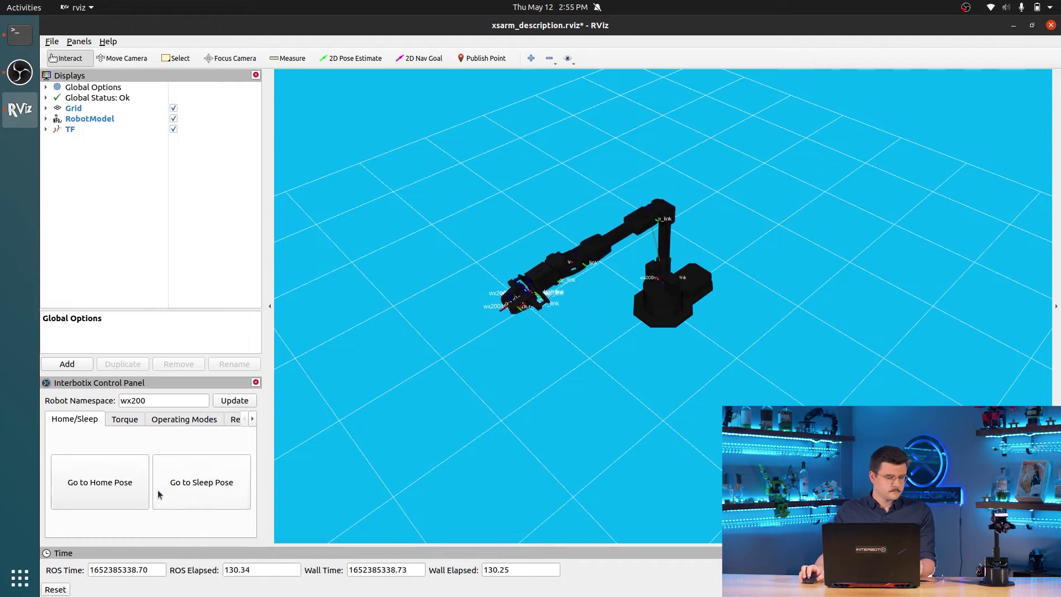
pyautogui.click(206, 482)
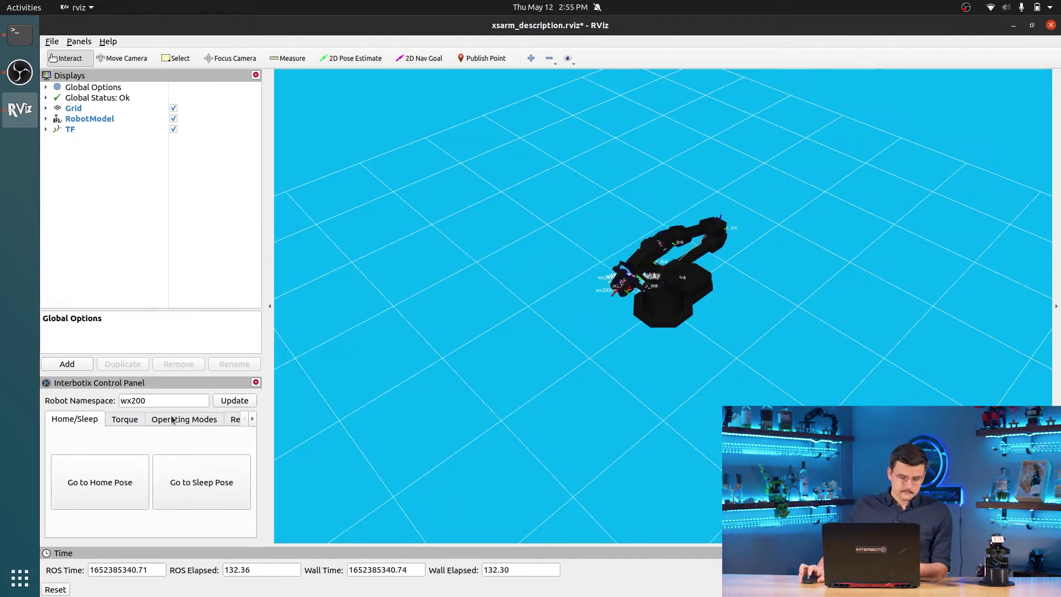
pyautogui.click(175, 420)
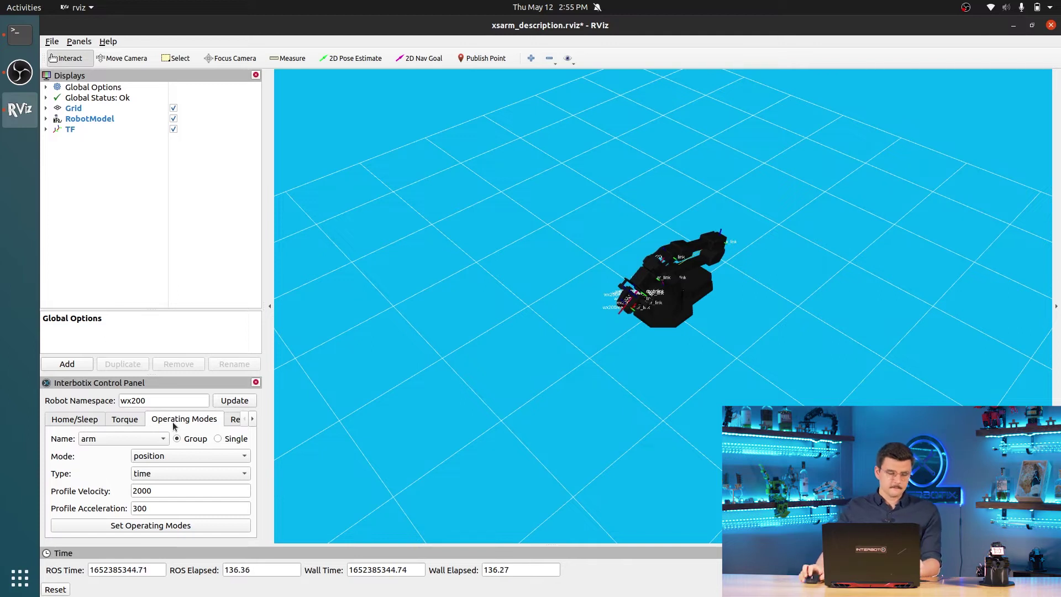
pyautogui.click(135, 440)
pyautogui.click(119, 438)
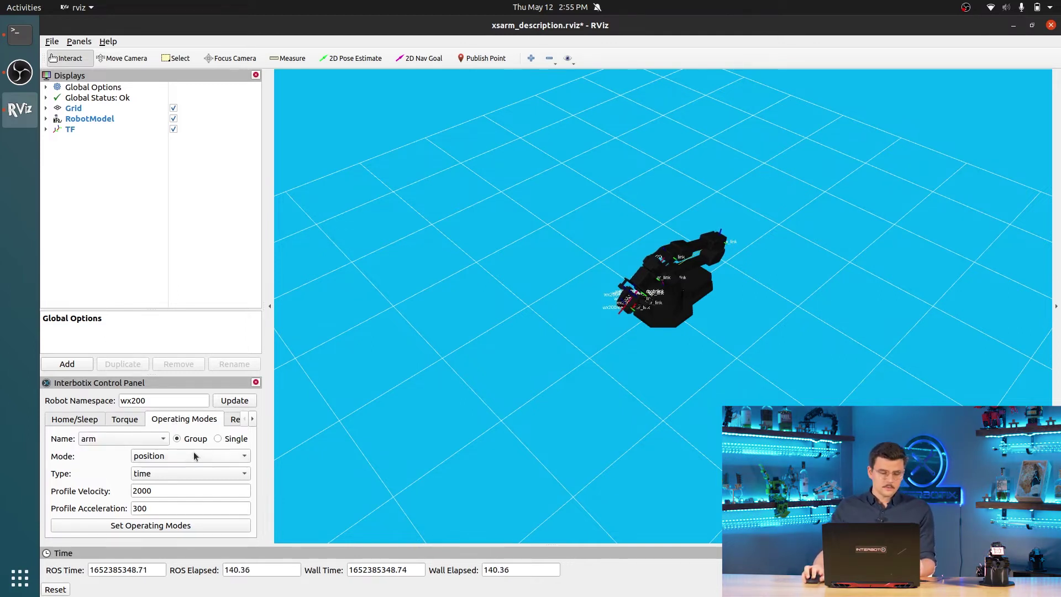
pyautogui.click(218, 439)
pyautogui.click(103, 439)
pyautogui.click(103, 438)
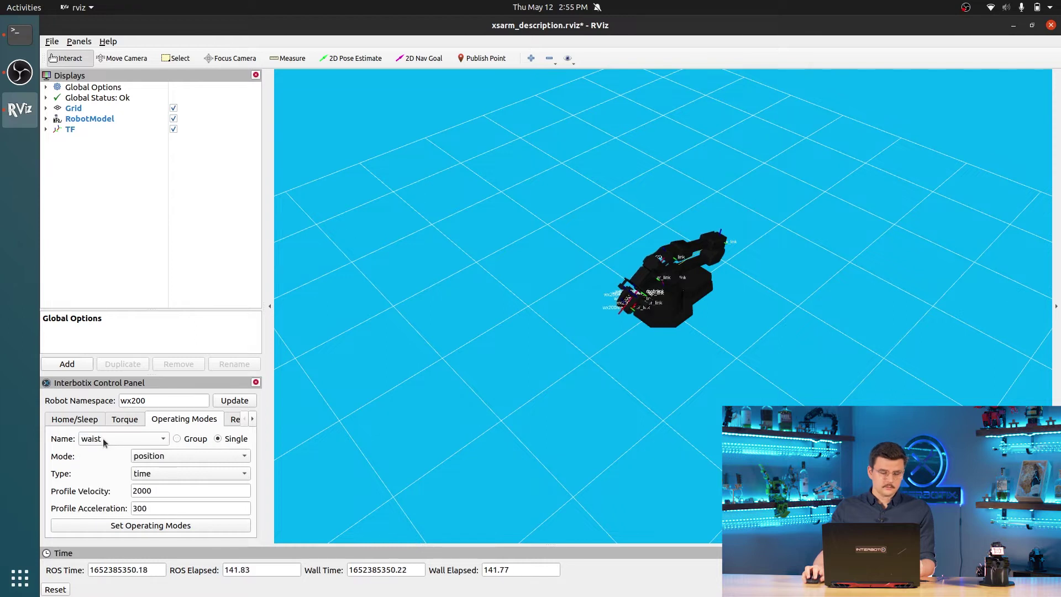
pyautogui.click(181, 439)
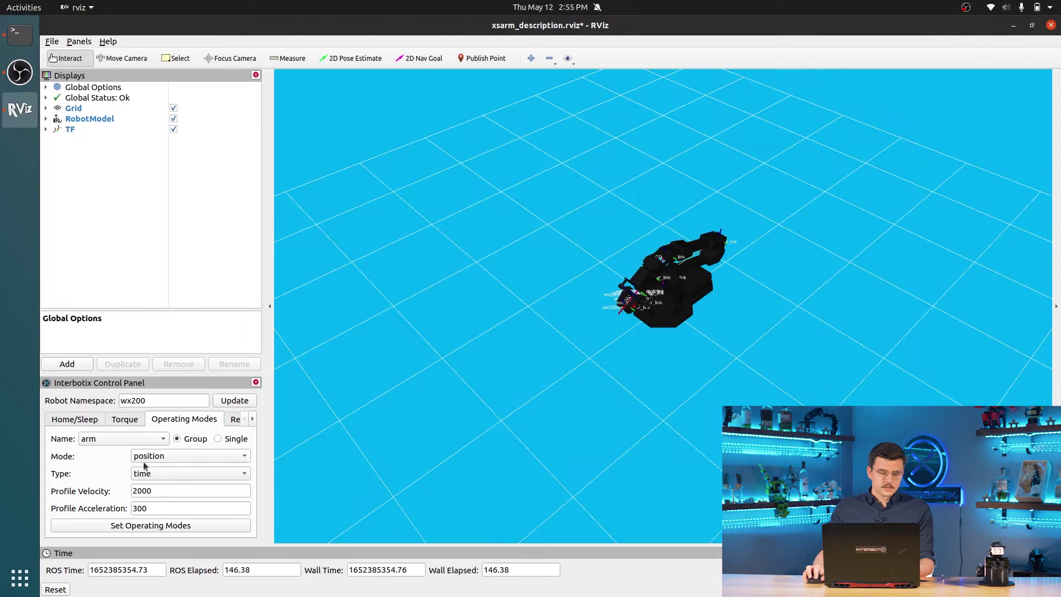
pyautogui.click(176, 456)
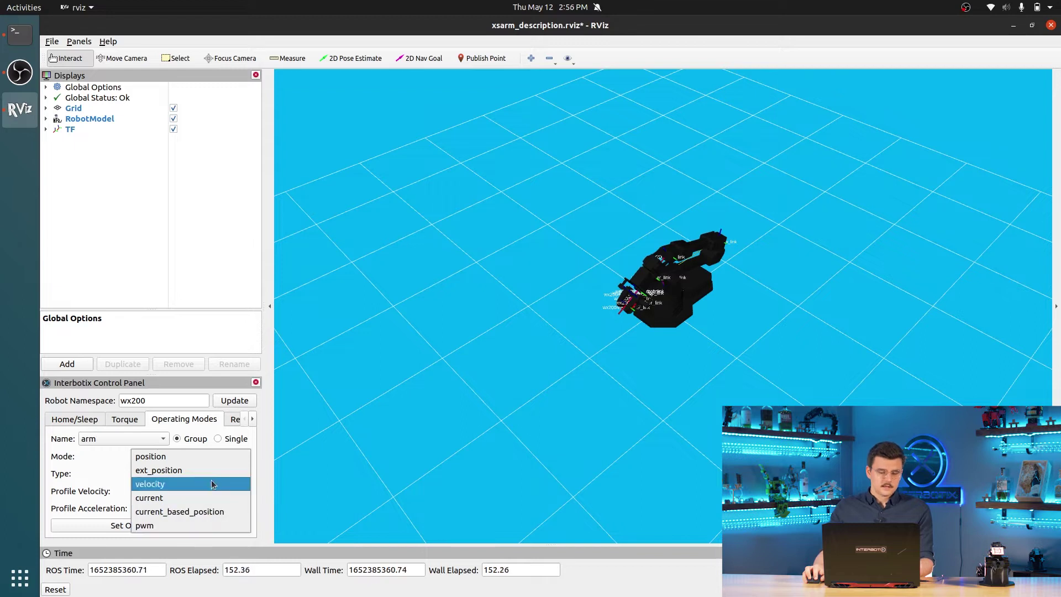
pyautogui.click(207, 458)
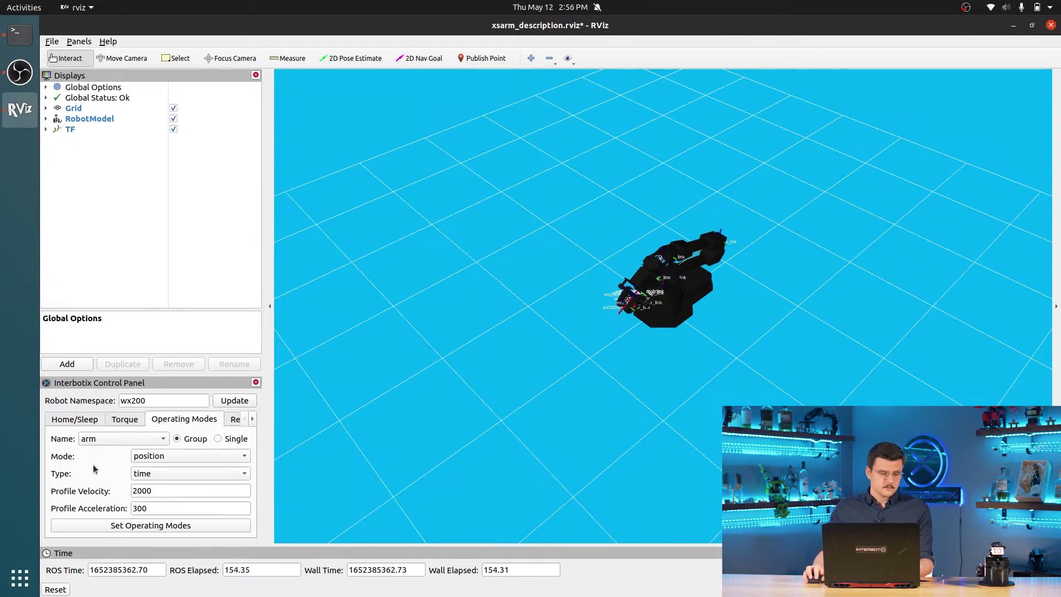
pyautogui.click(175, 473)
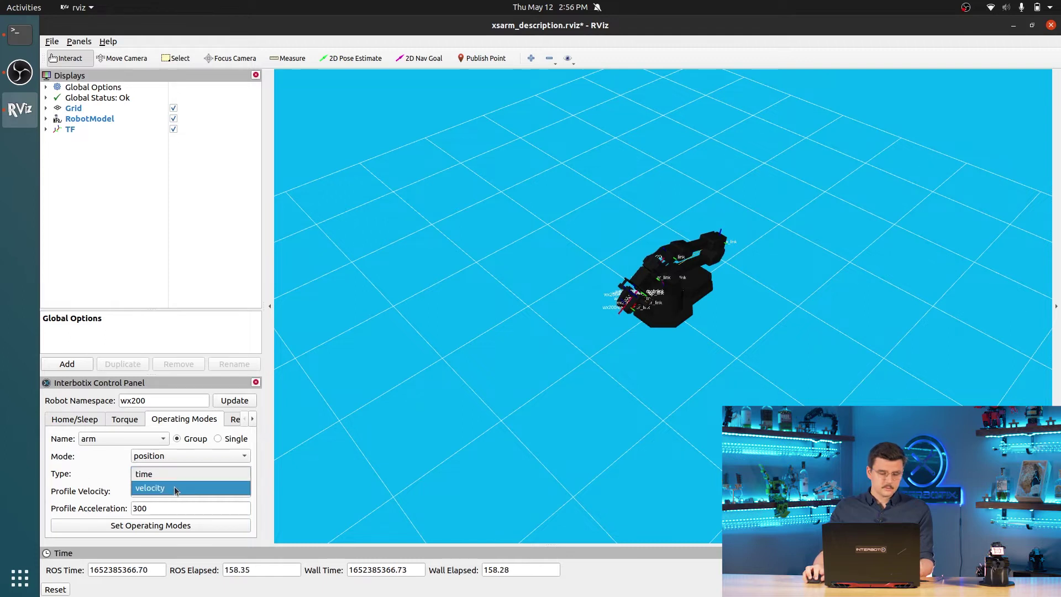
pyautogui.click(167, 475)
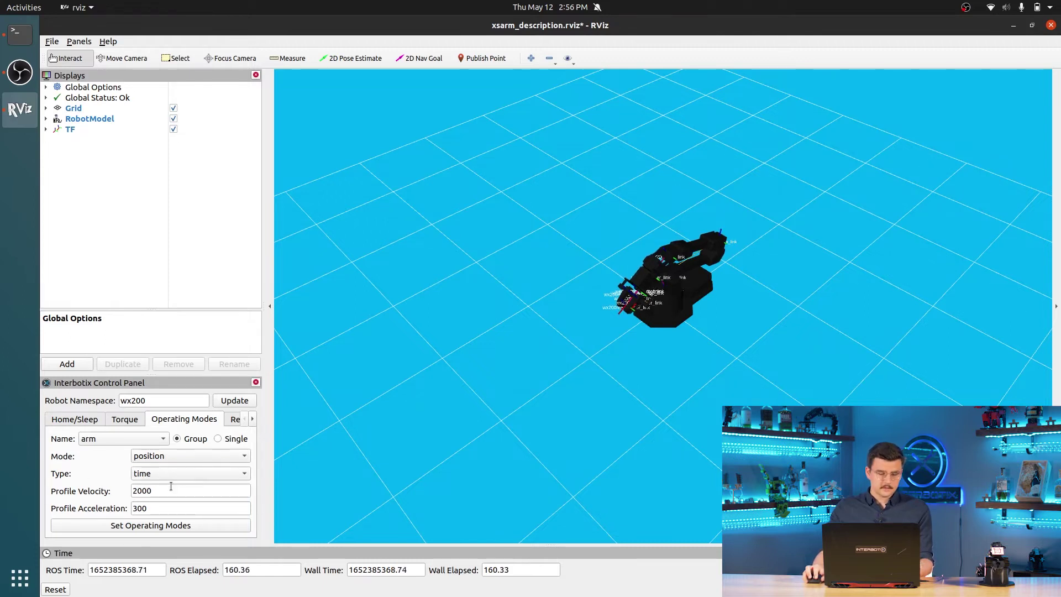
pyautogui.doubleClick(172, 488)
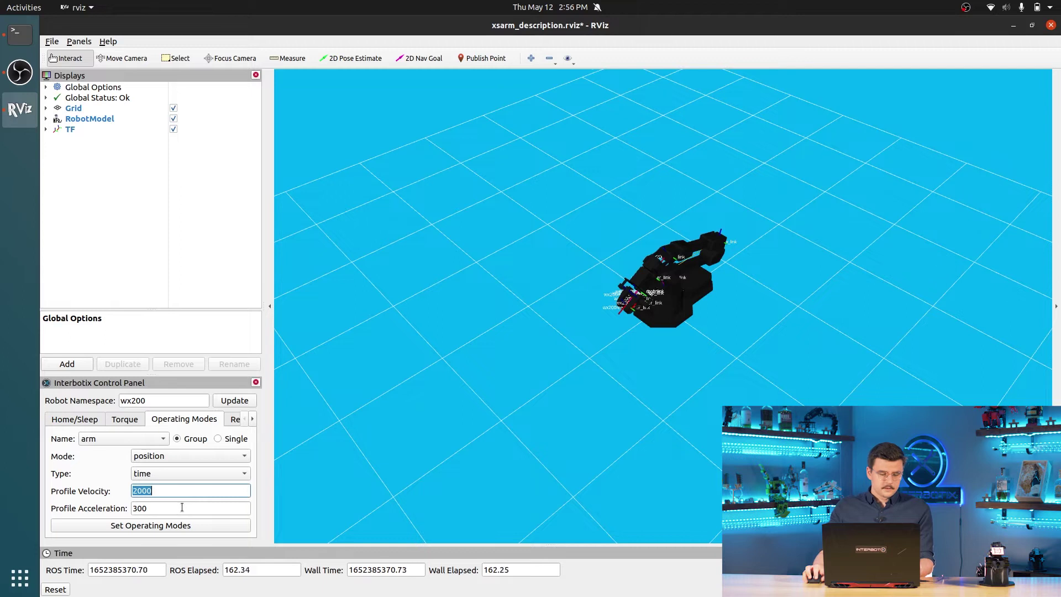
# - Replace the Profile Velocity value 2000 with 4000 in the arm group's operating modes
pyautogui.doubleClick(160, 505)
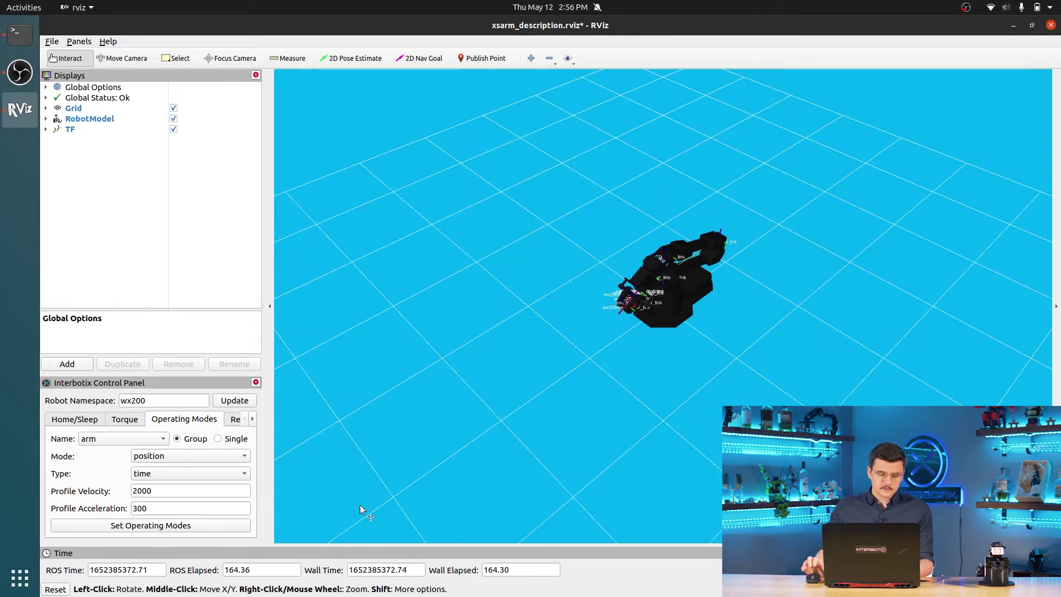
pyautogui.doubleClick(169, 489)
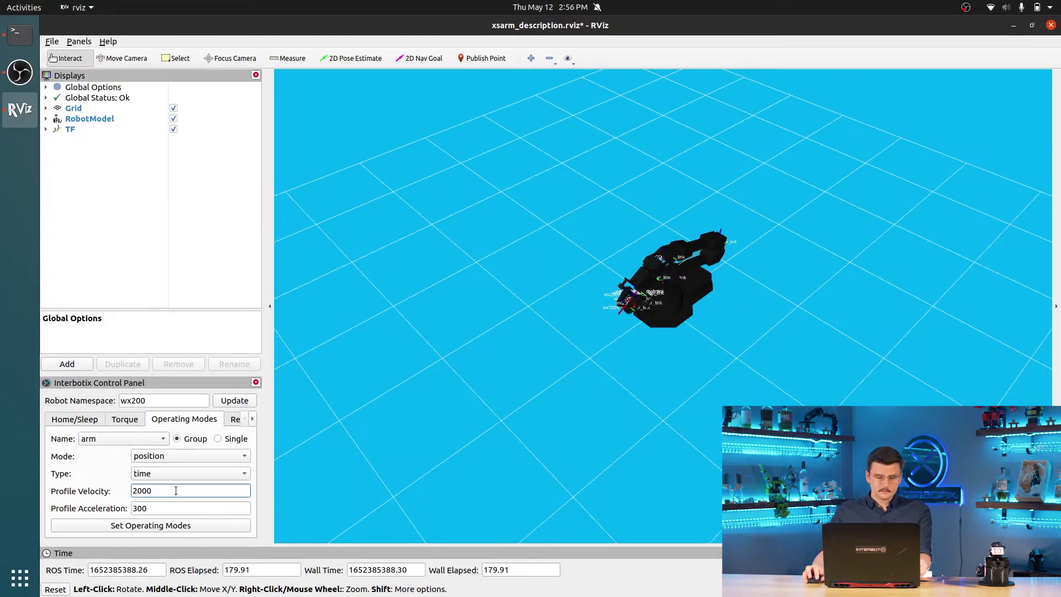
pyautogui.doubleClick(176, 491)
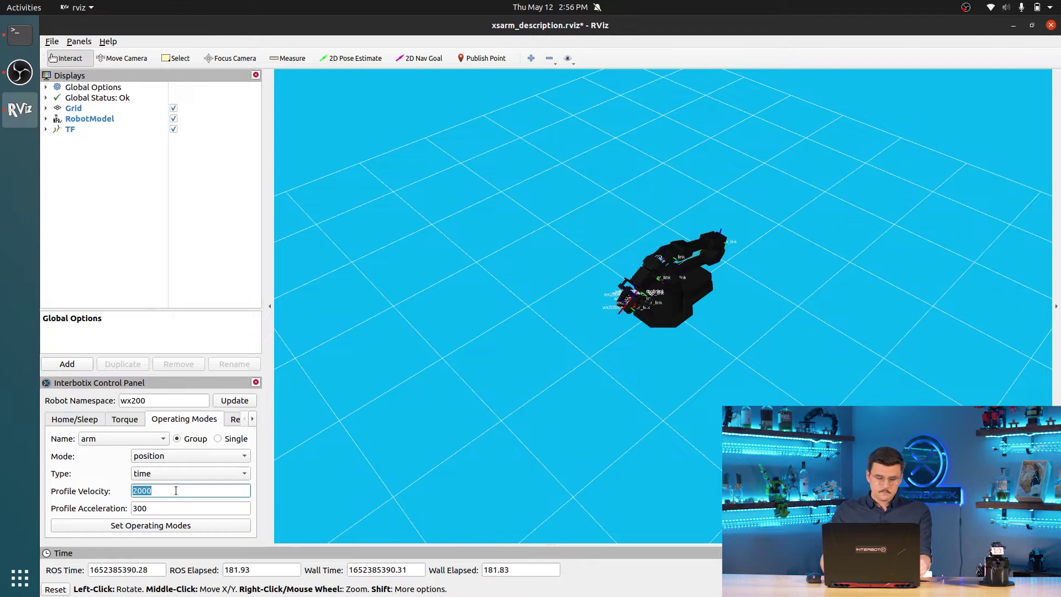
pyautogui.write('4000')
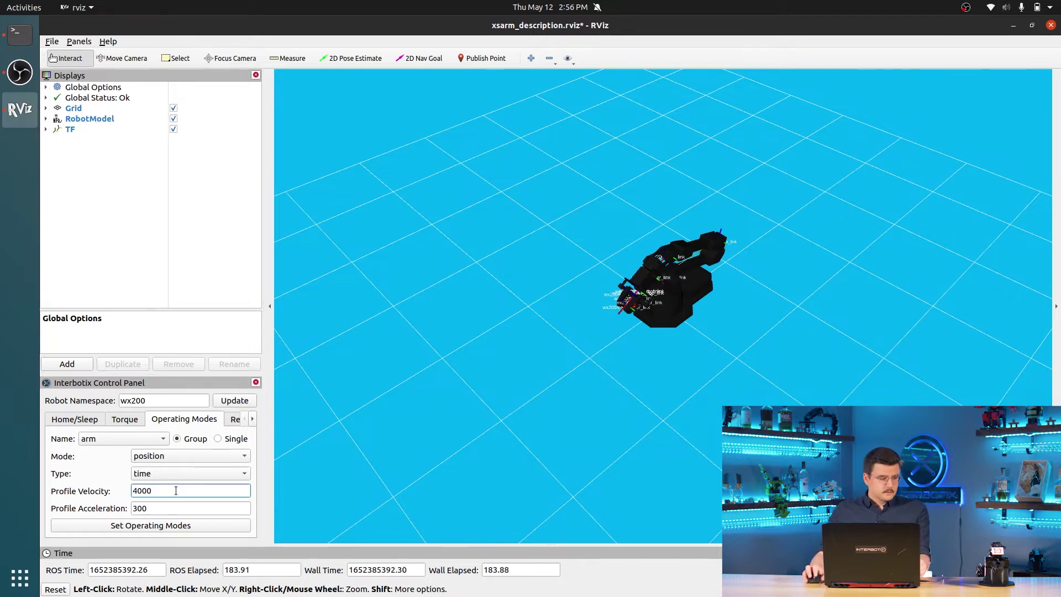
pyautogui.click(148, 282)
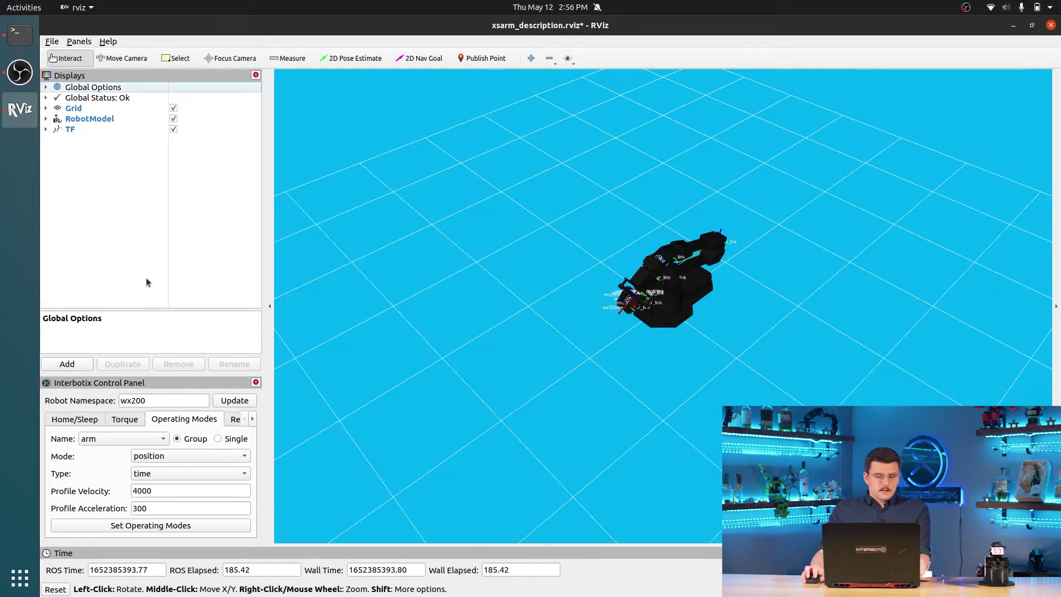
# - Apply the 4000 profile velocity and run the arm through its home and sleep poses
pyautogui.click(168, 525)
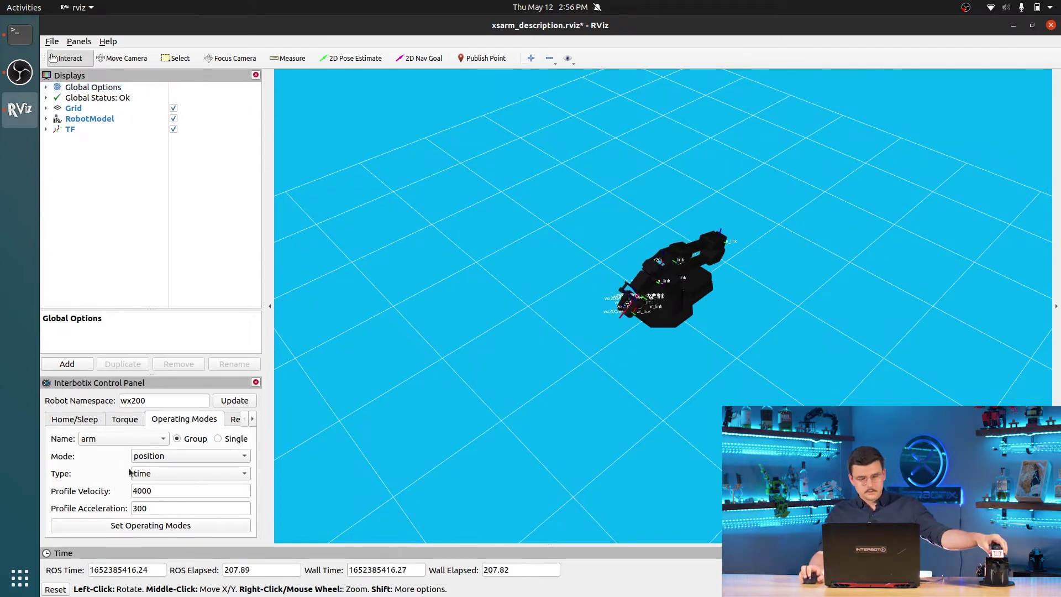
pyautogui.click(79, 418)
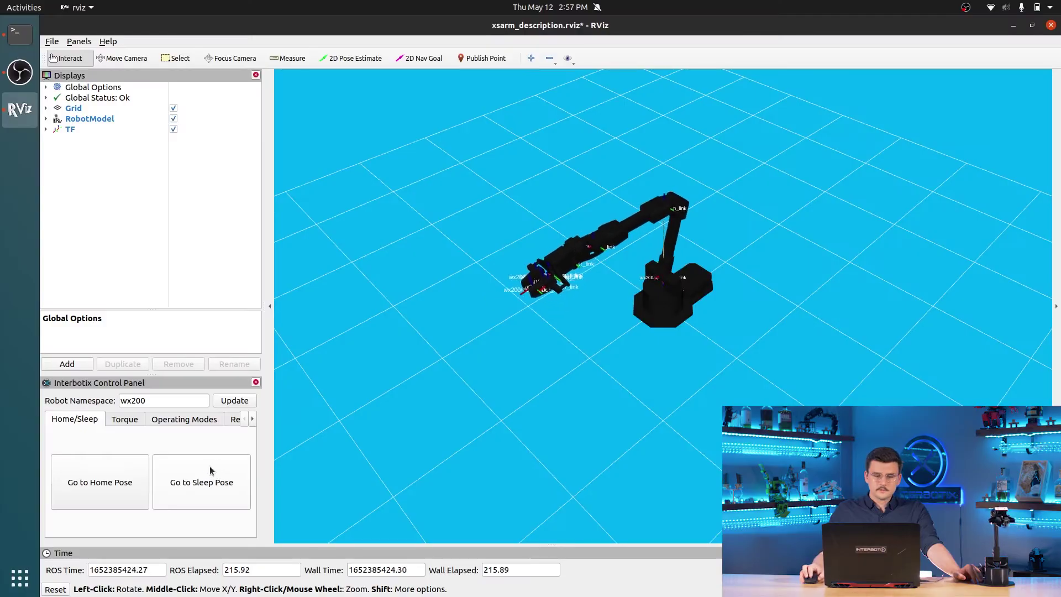
pyautogui.click(197, 419)
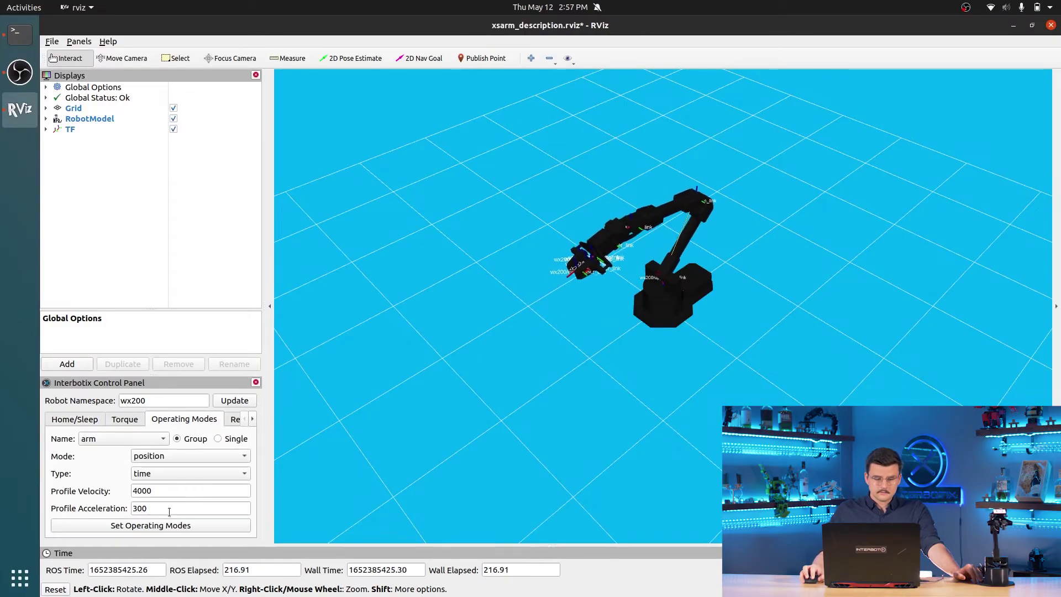
# - Set Profile Velocity back to 2000 and apply the operating modes
pyautogui.doubleClick(213, 490)
pyautogui.write('2000')
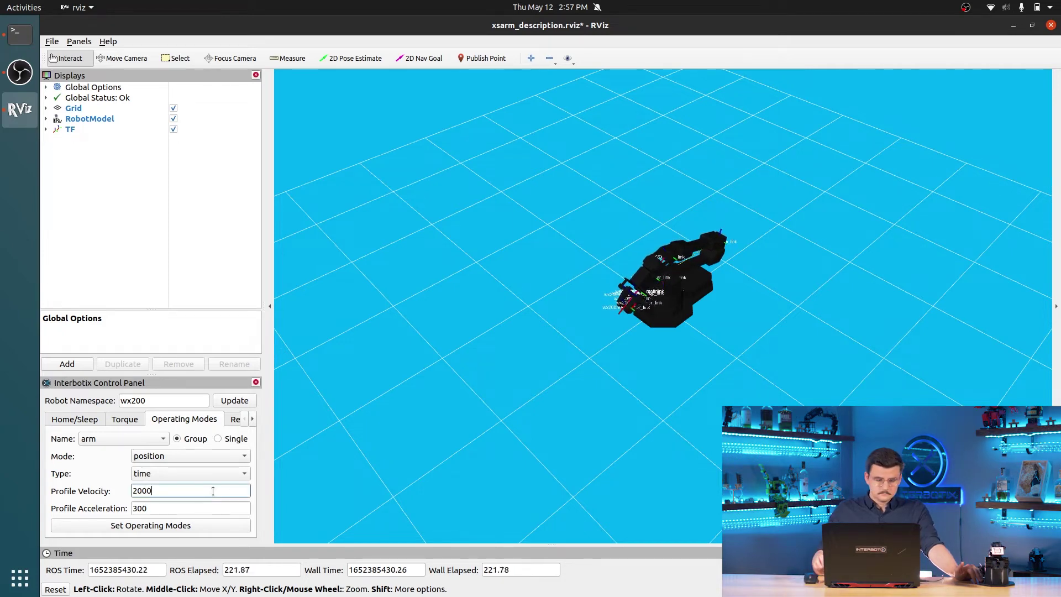
pyautogui.click(206, 522)
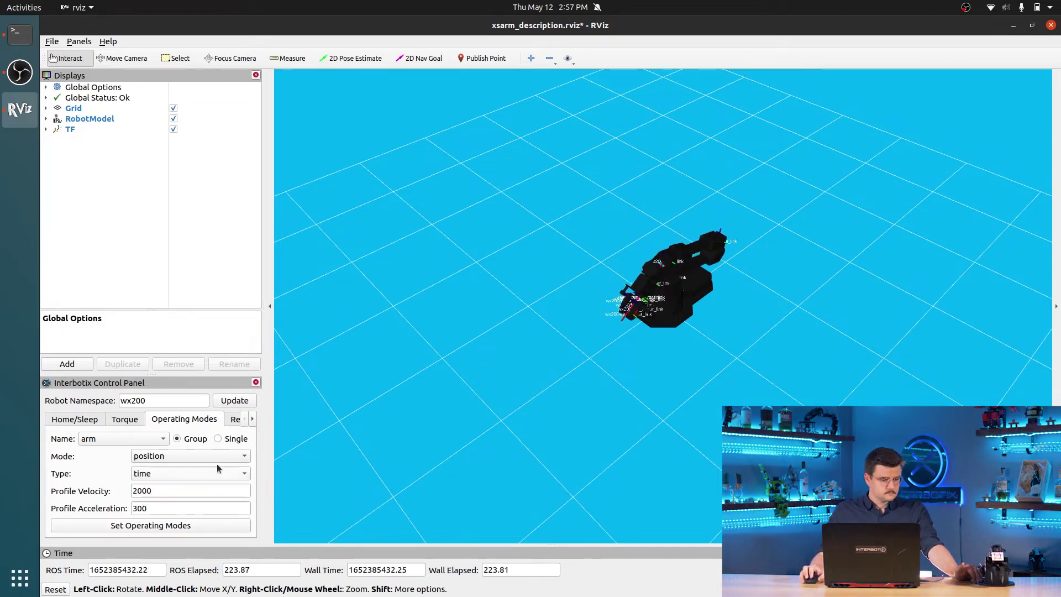
# - On the Reboot tab, try the arm group and single waist options, then scroll to Get Register Values
pyautogui.scroll(-1, 198, 422)
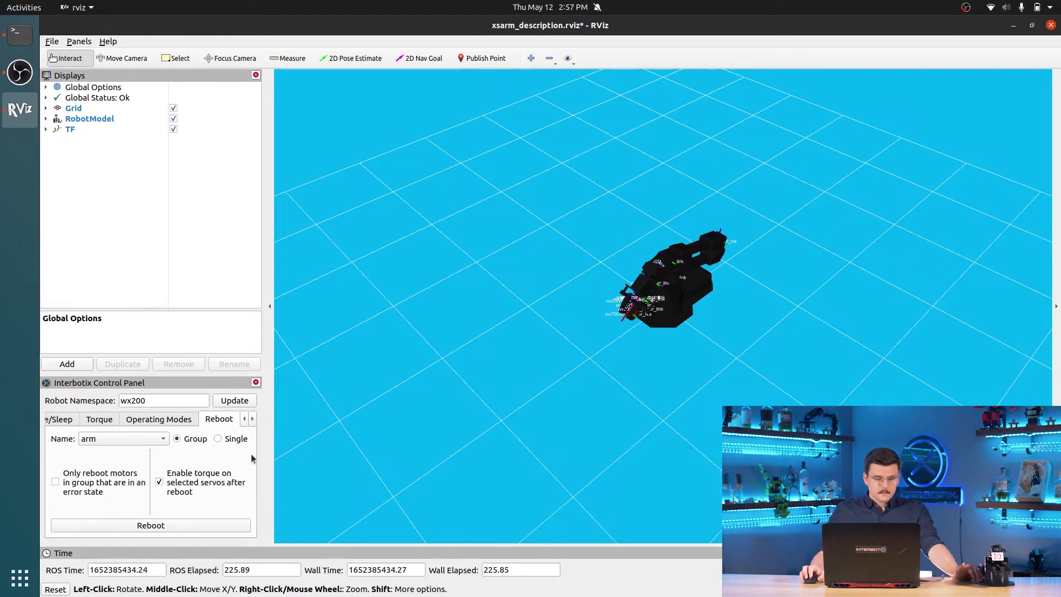
pyautogui.click(210, 266)
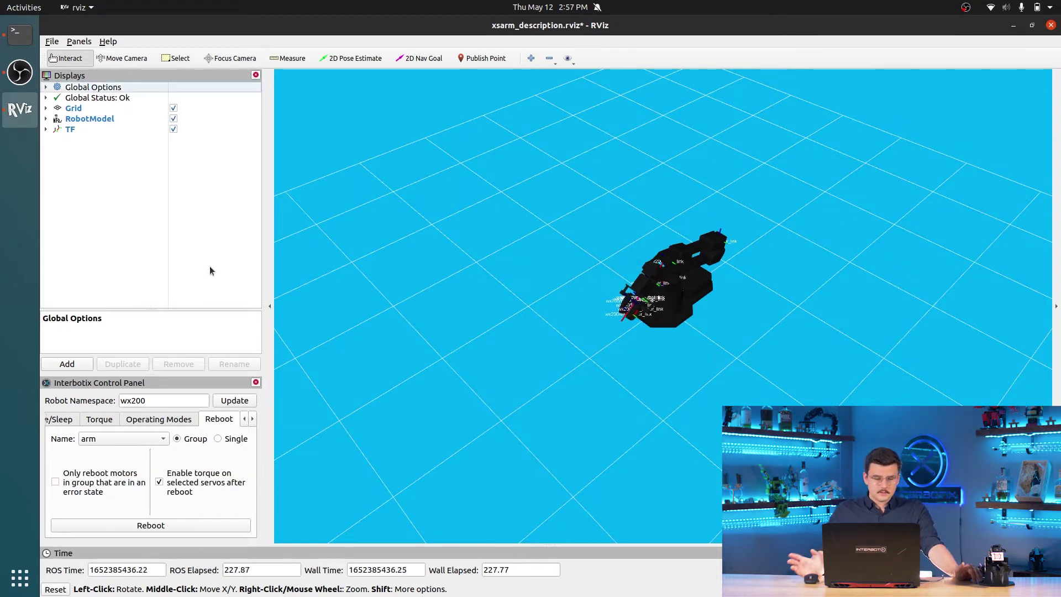
pyautogui.click(121, 442)
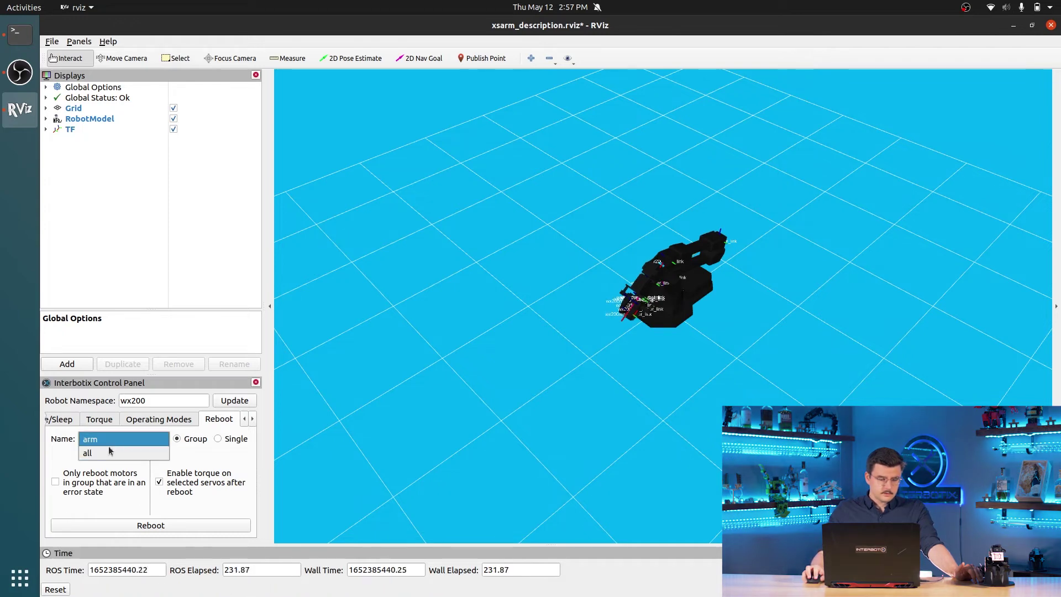
pyautogui.click(119, 445)
pyautogui.click(219, 439)
pyautogui.click(83, 439)
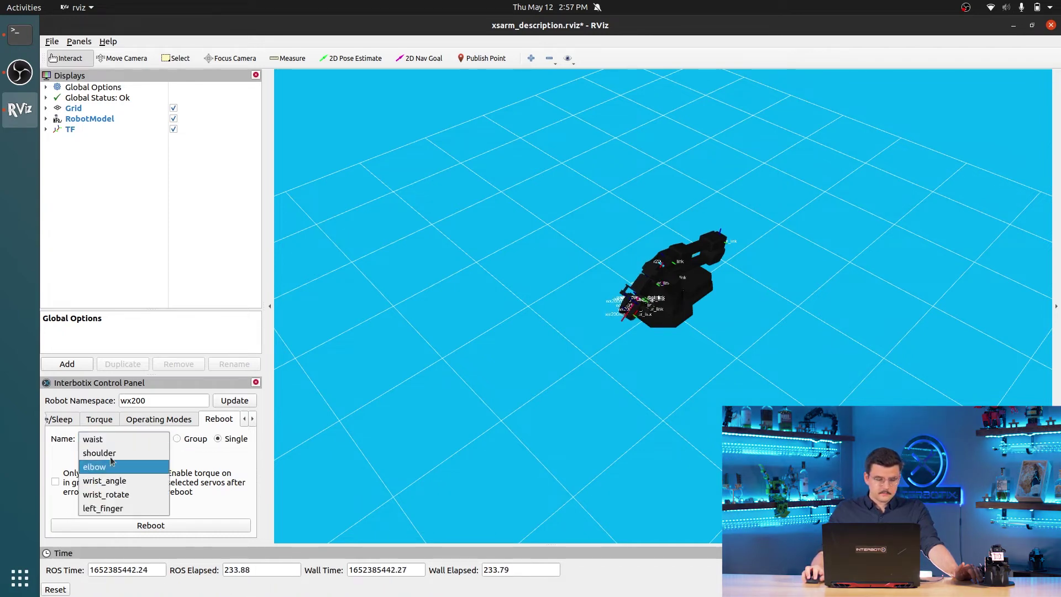
pyautogui.click(176, 442)
pyautogui.click(139, 442)
pyautogui.click(139, 442)
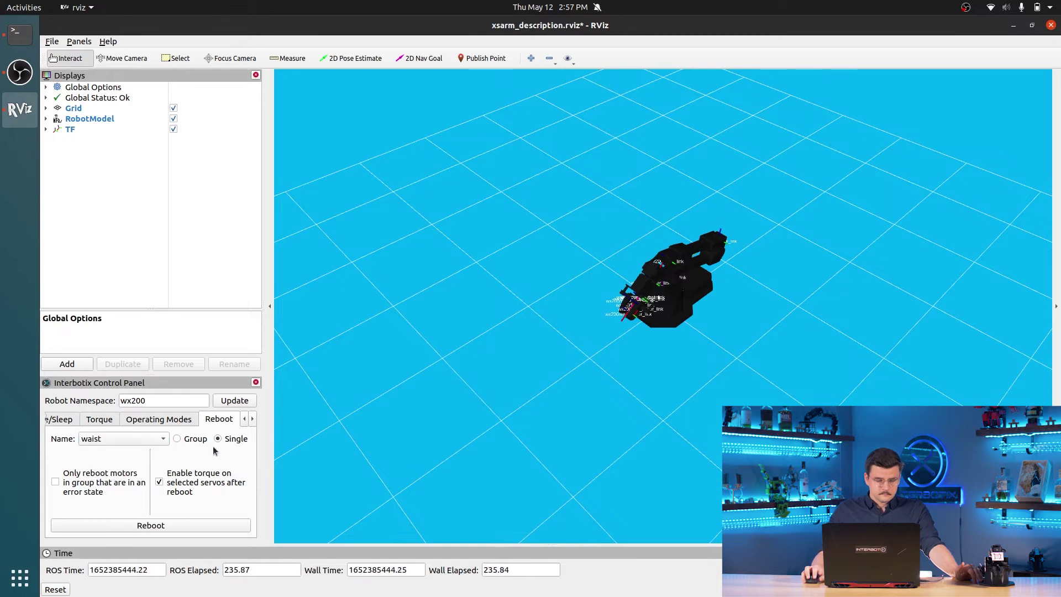
pyautogui.click(196, 440)
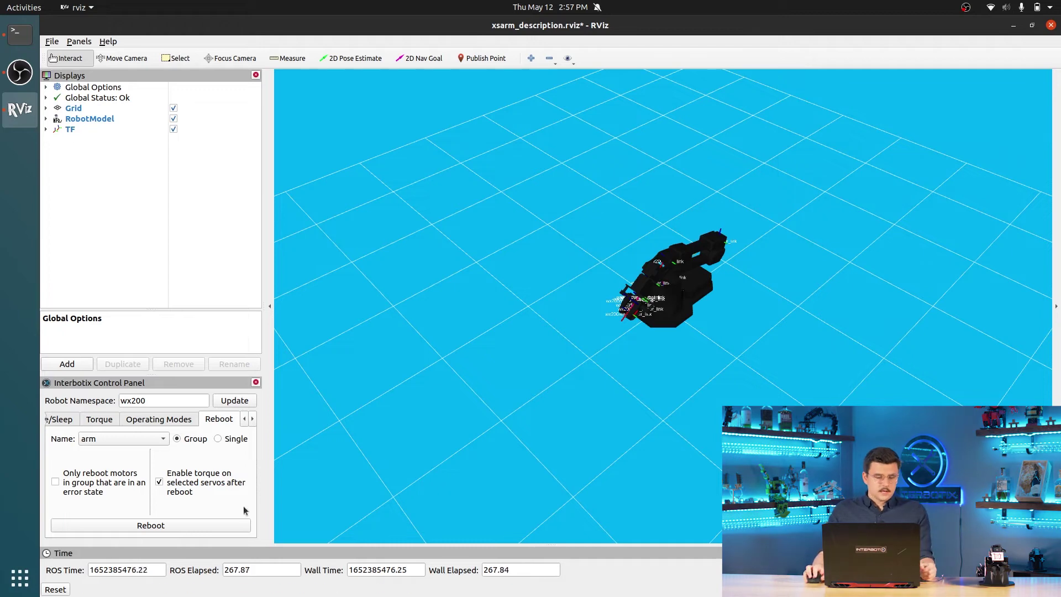
pyautogui.scroll(-1, 220, 417)
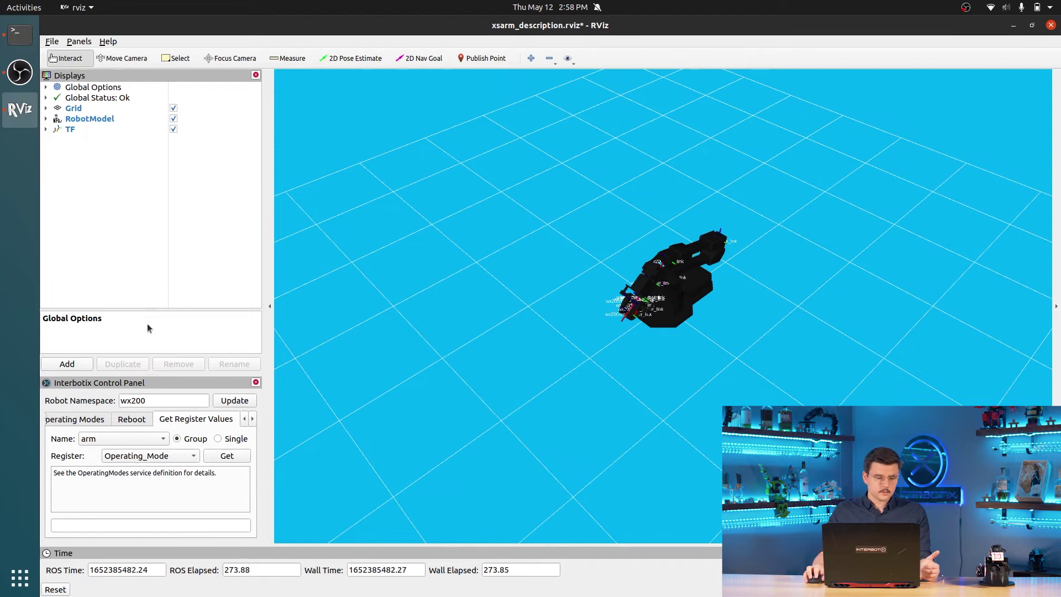
# - Read the arm motors' Present_Temperature register values and select the returned results
pyautogui.click(142, 439)
pyautogui.click(142, 439)
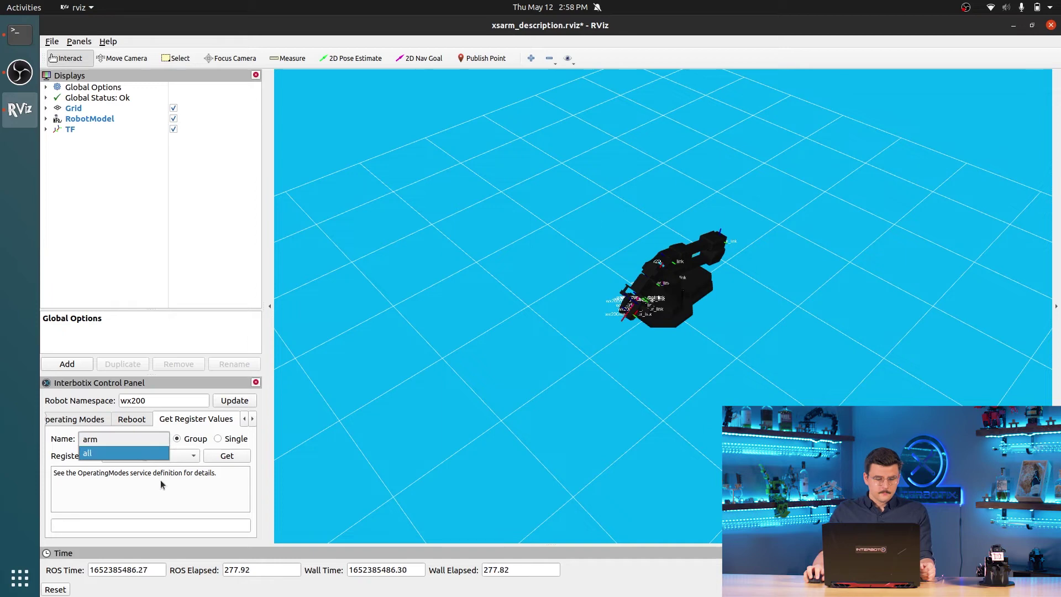
pyautogui.click(161, 455)
pyautogui.click(169, 590)
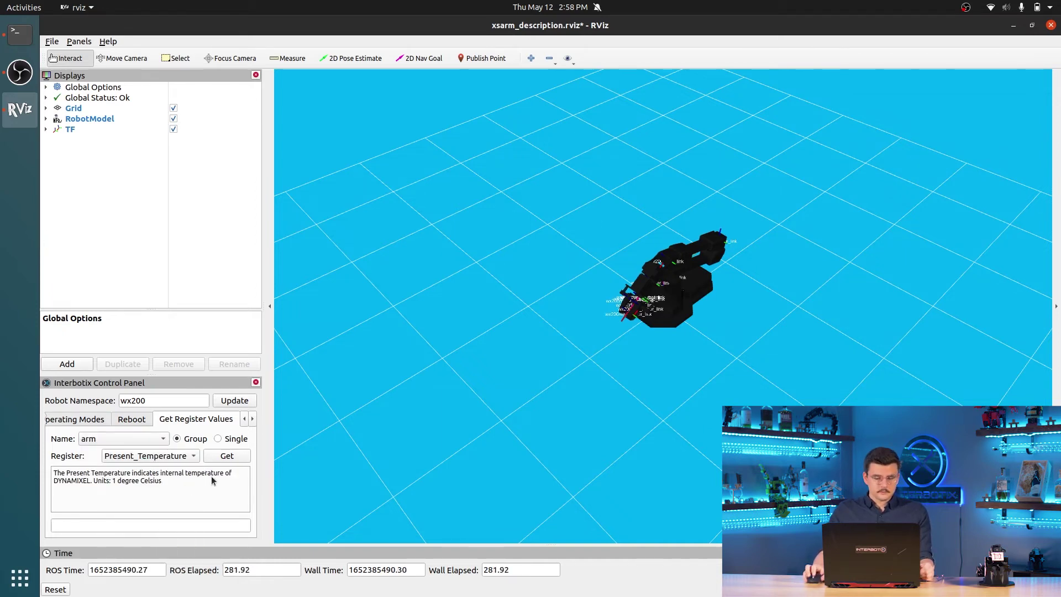
pyautogui.click(141, 458)
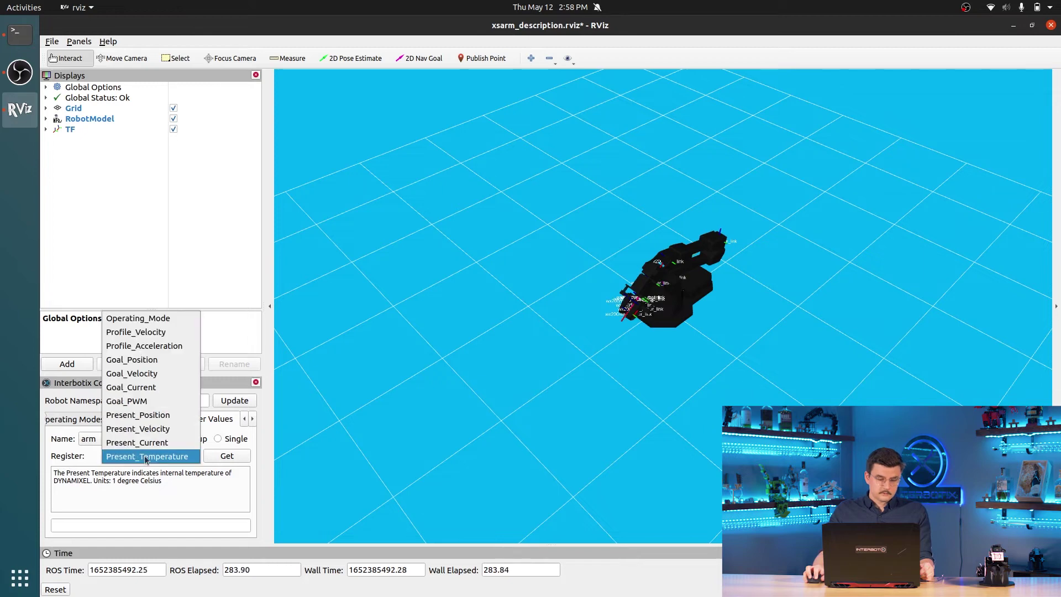
pyautogui.click(142, 459)
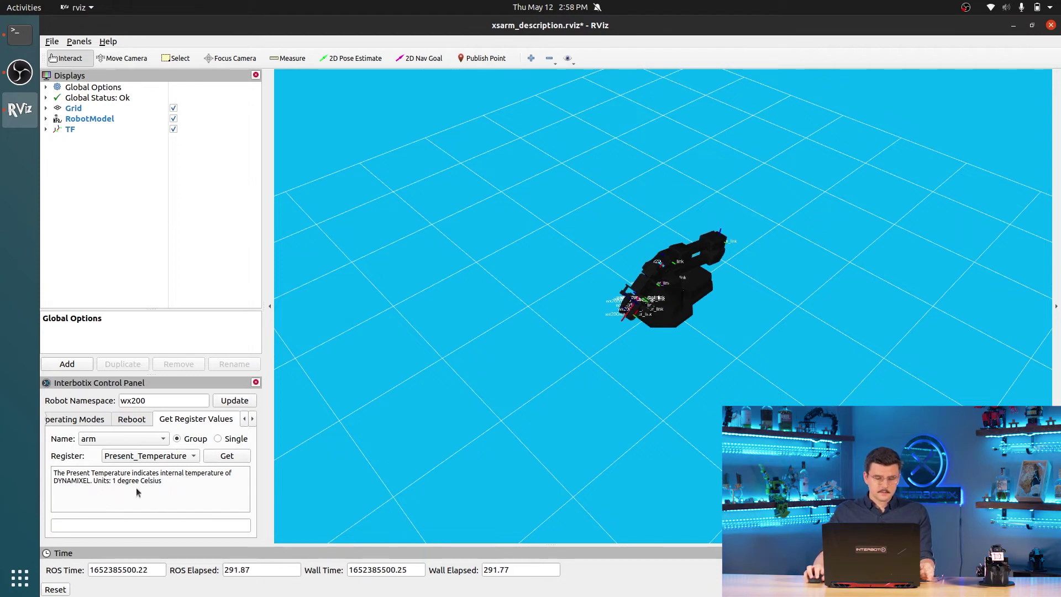
pyautogui.click(227, 457)
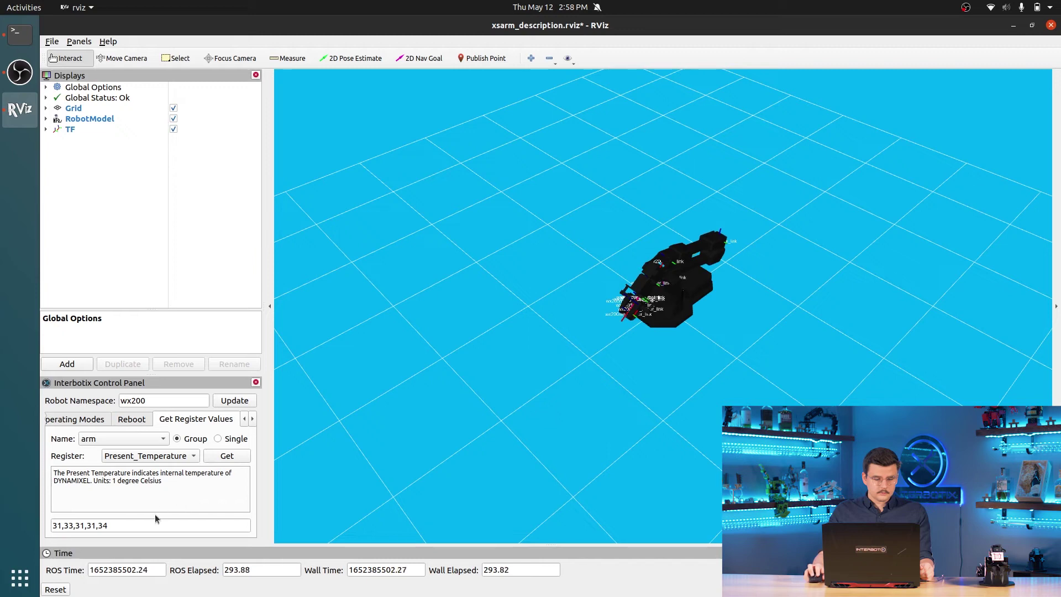
pyautogui.tripleClick(113, 524)
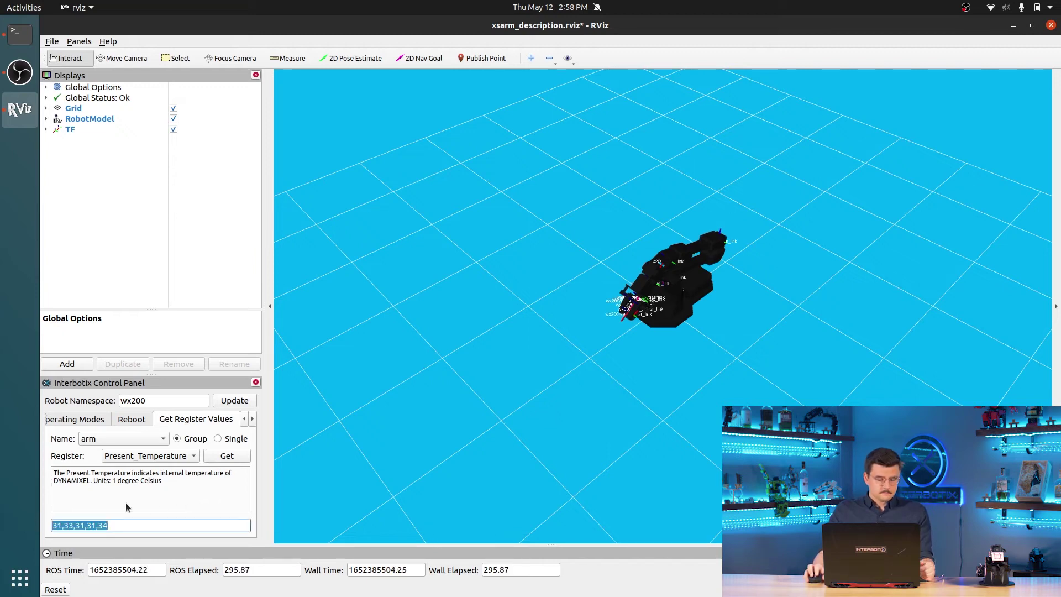
# - Fetch the Goal_Position values, then choose Present_Position as the register to read
pyautogui.click(149, 456)
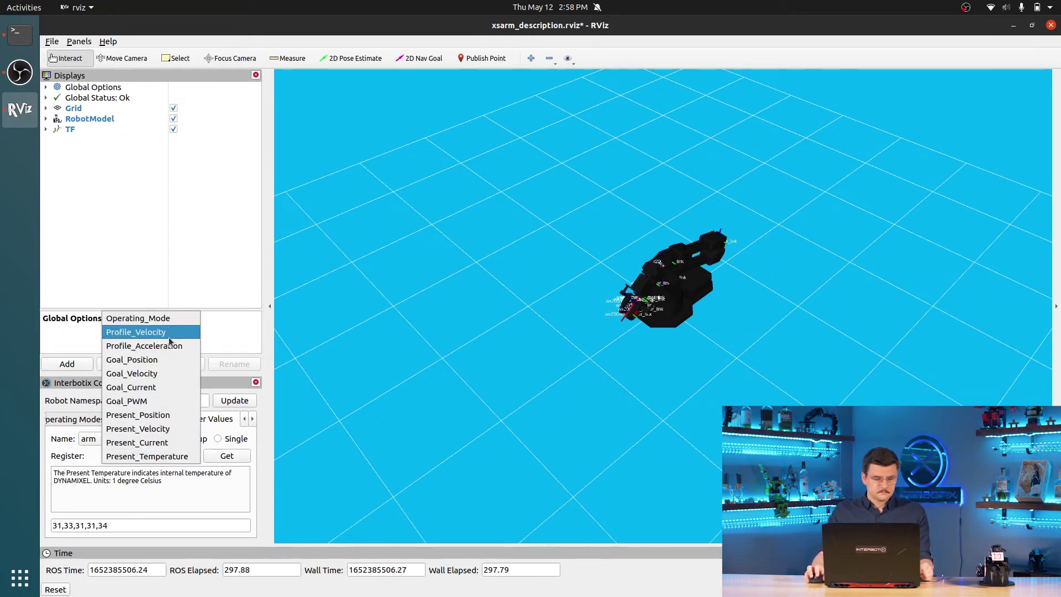
pyautogui.click(165, 359)
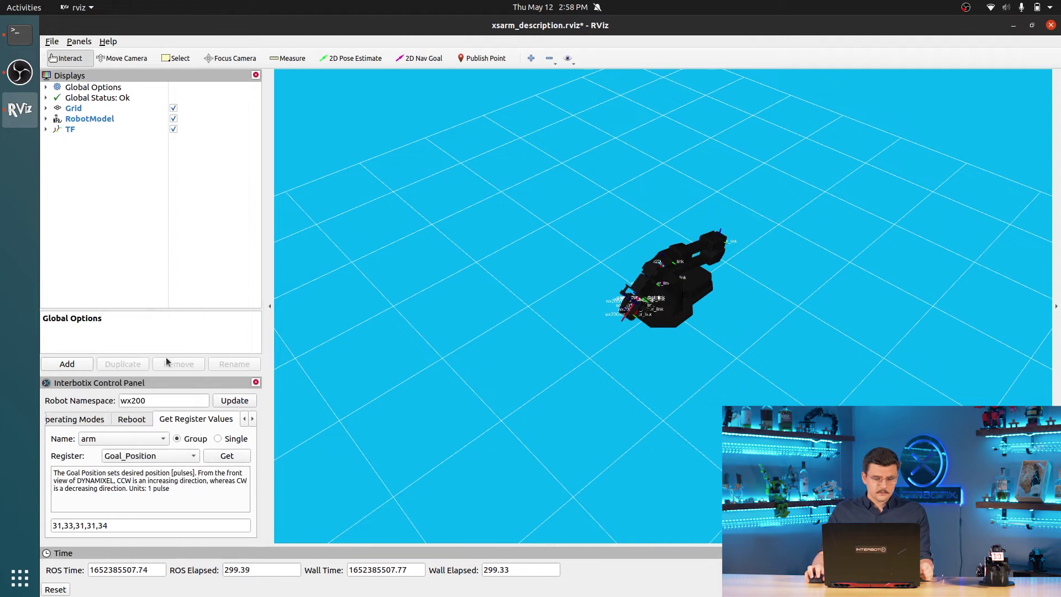
pyautogui.click(227, 456)
pyautogui.click(187, 456)
pyautogui.click(164, 512)
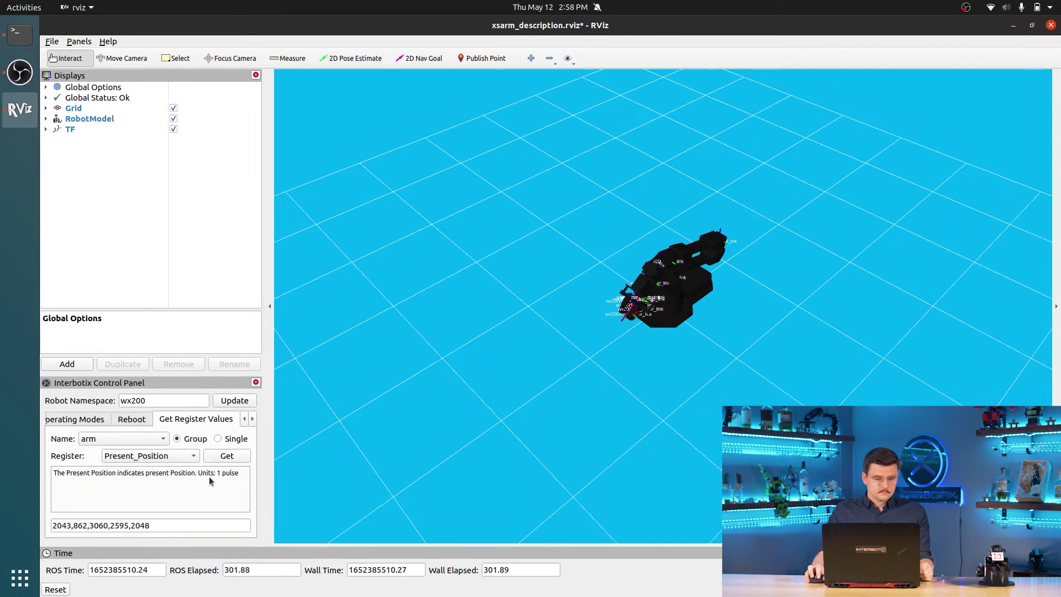
pyautogui.scroll(-1, 208, 416)
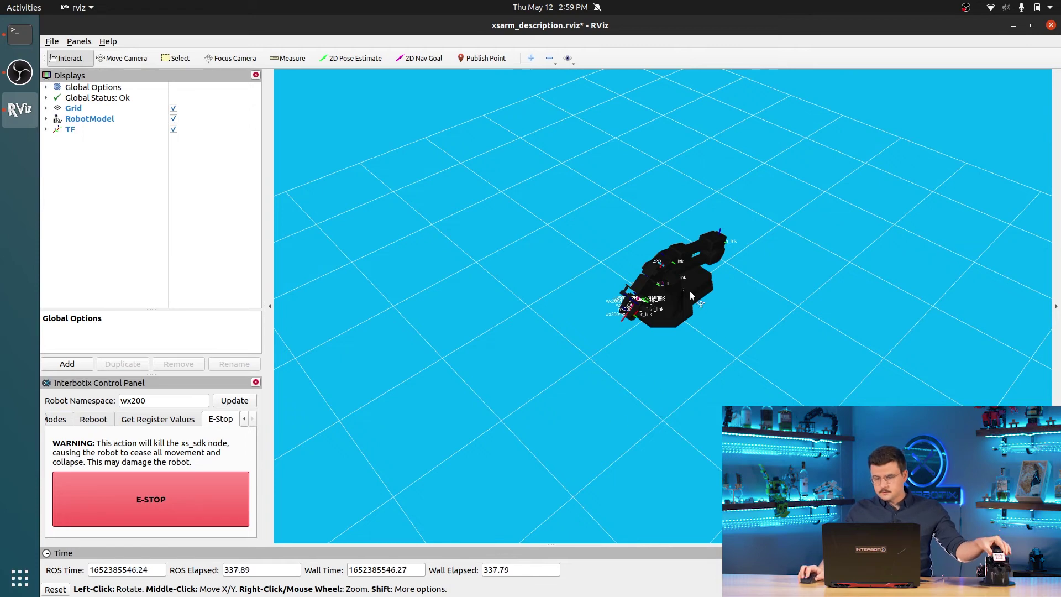
# - Stop the robot launch with Ctrl+C and rerun the recalled wx200 command with use_sim:=true
pyautogui.click(19, 34)
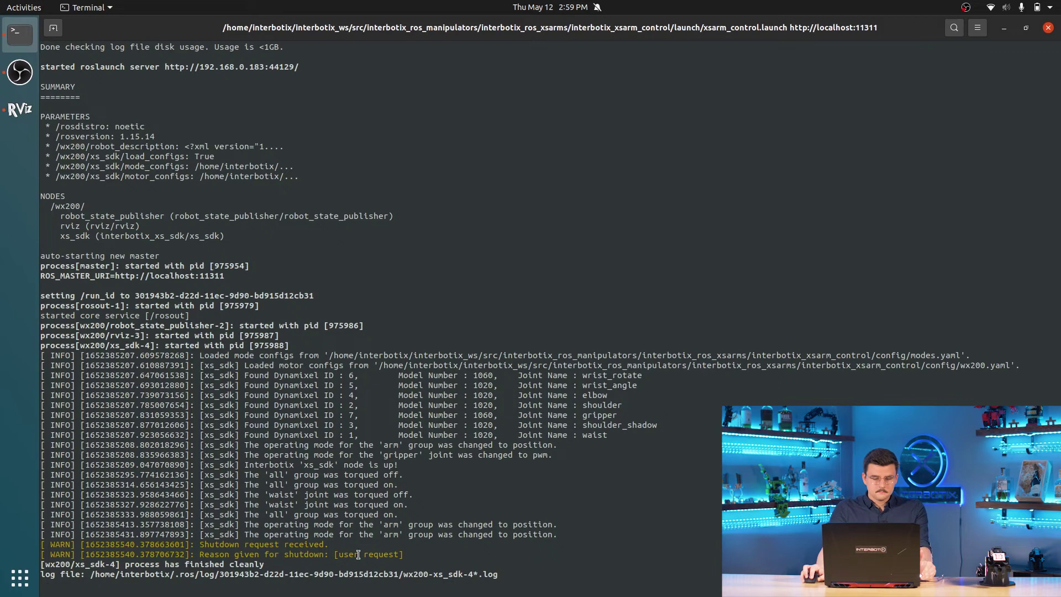
pyautogui.moveTo(408, 556); pyautogui.dragTo(99, 562)
pyautogui.click(177, 522)
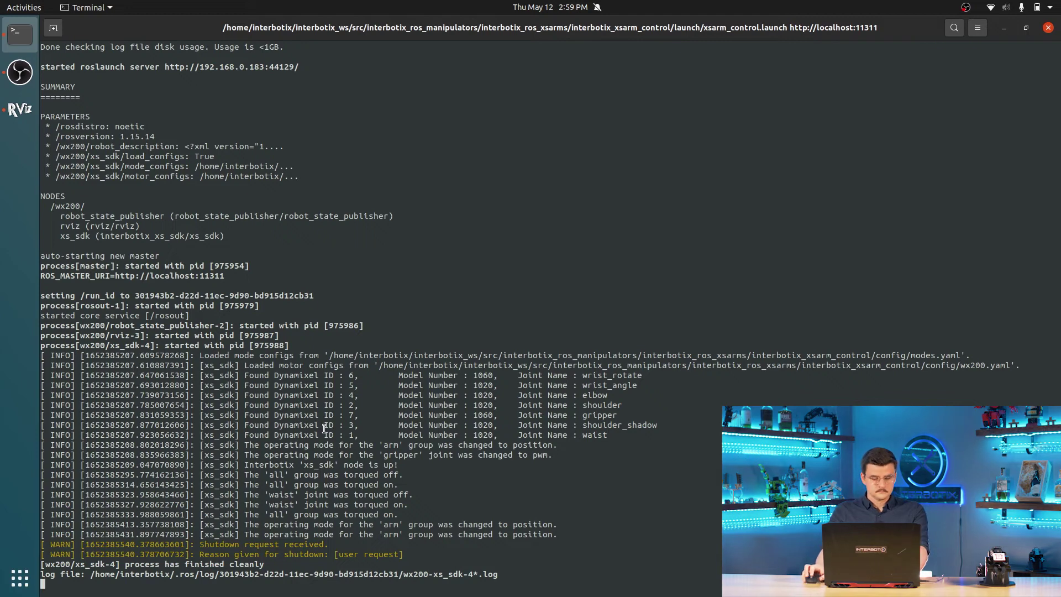
pyautogui.hotkey('ctrl', 'c')
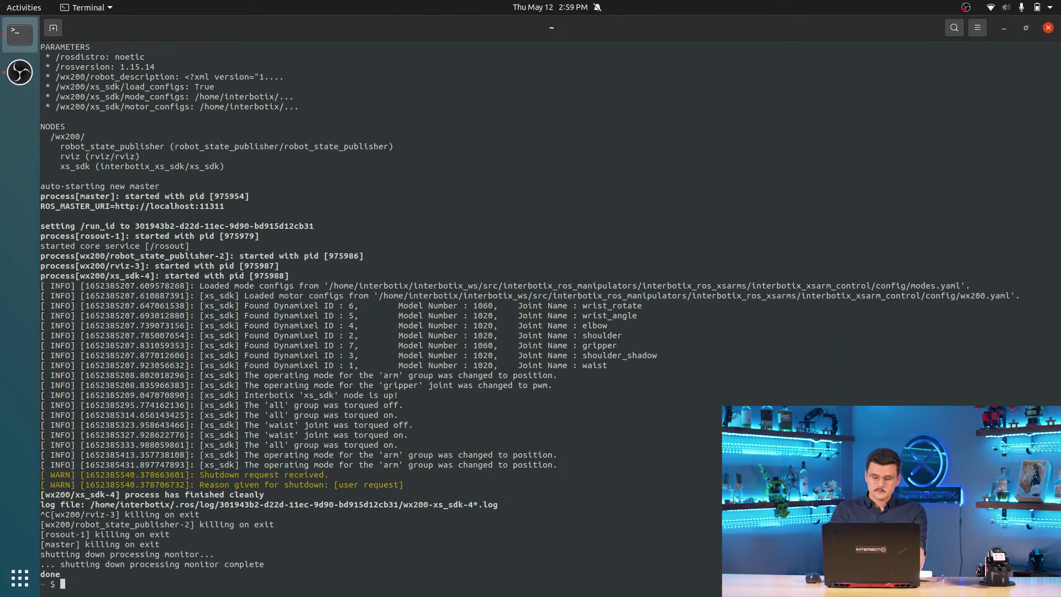
pyautogui.press('Up')
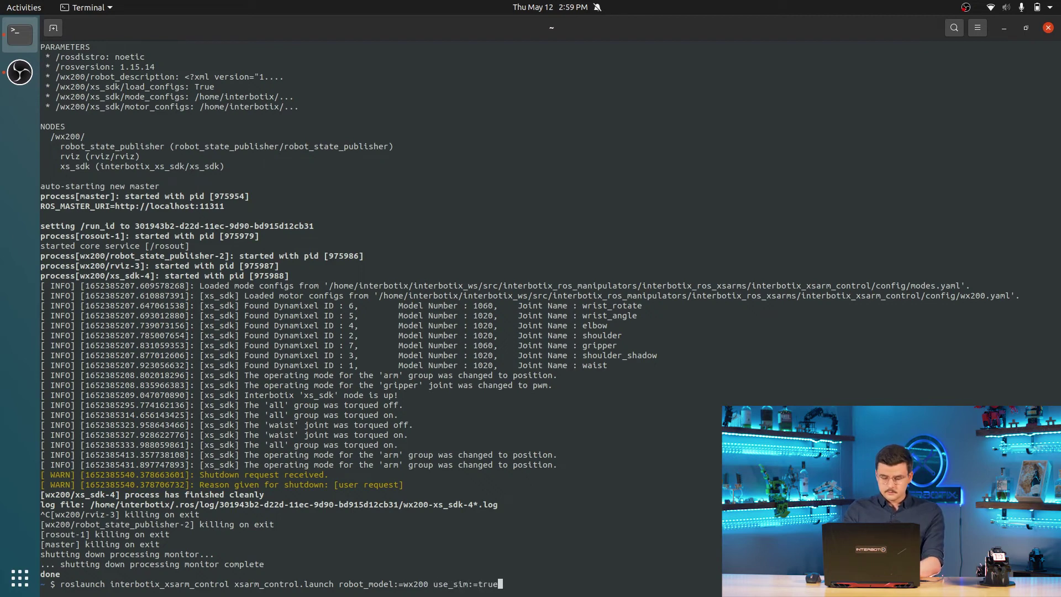
pyautogui.press('Return')
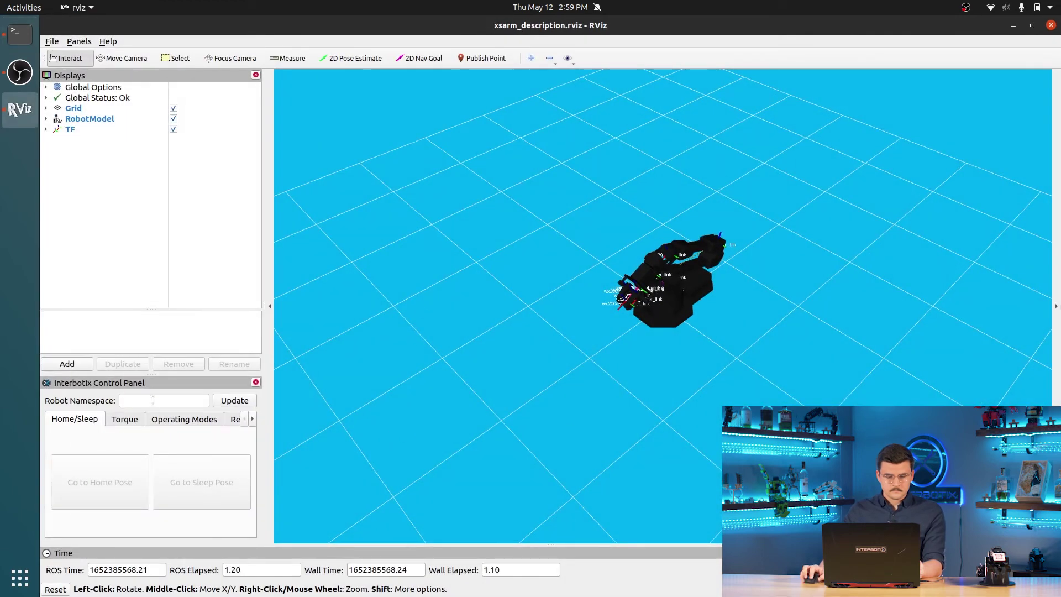
pyautogui.click(153, 399)
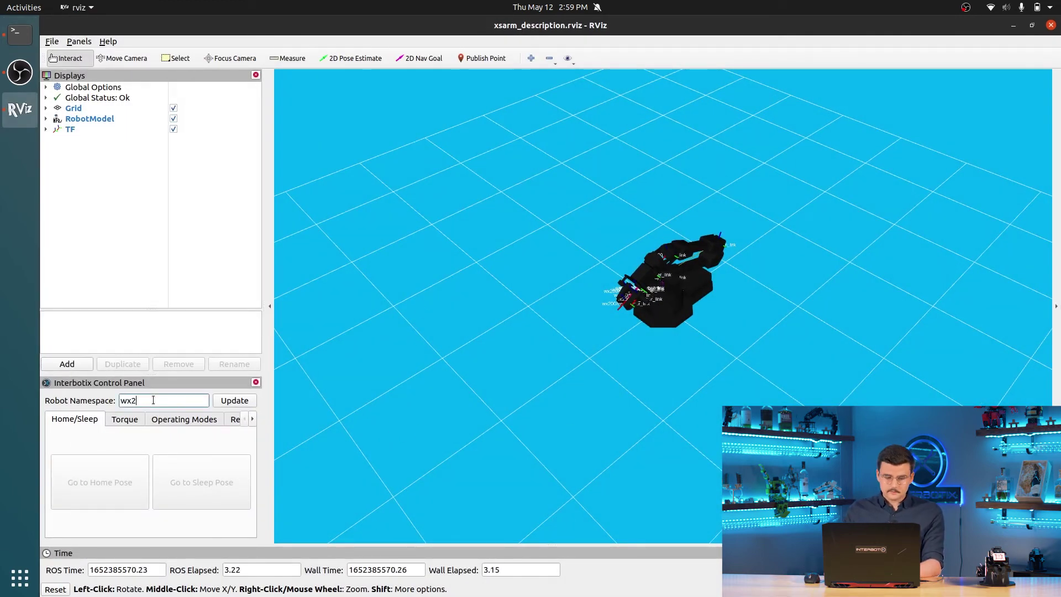
# - Apply the wx200 namespace to the panel and try the Home and Sleep pose commands
pyautogui.click(219, 401)
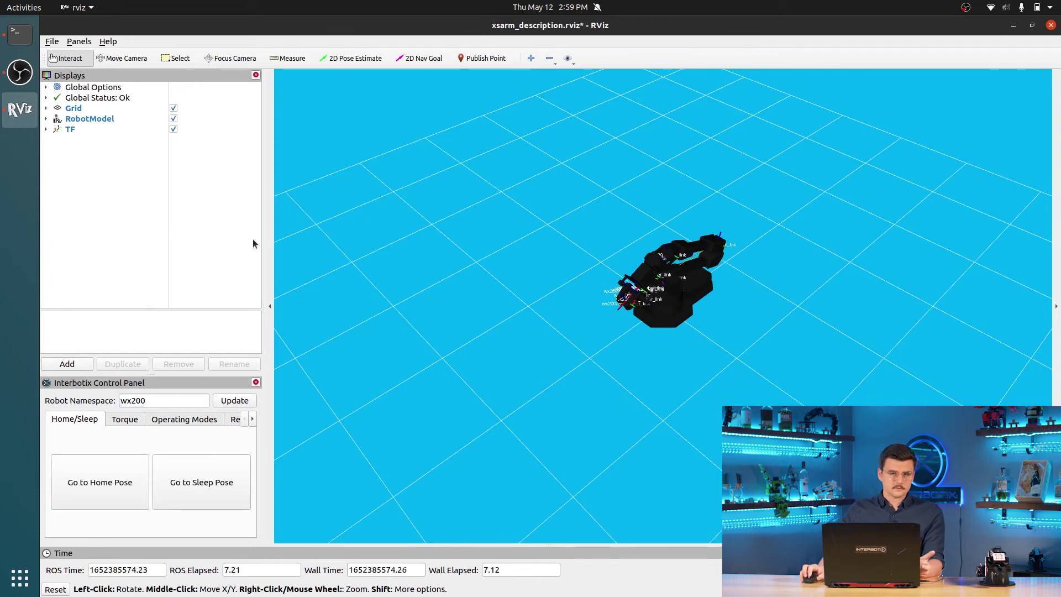
pyautogui.click(131, 421)
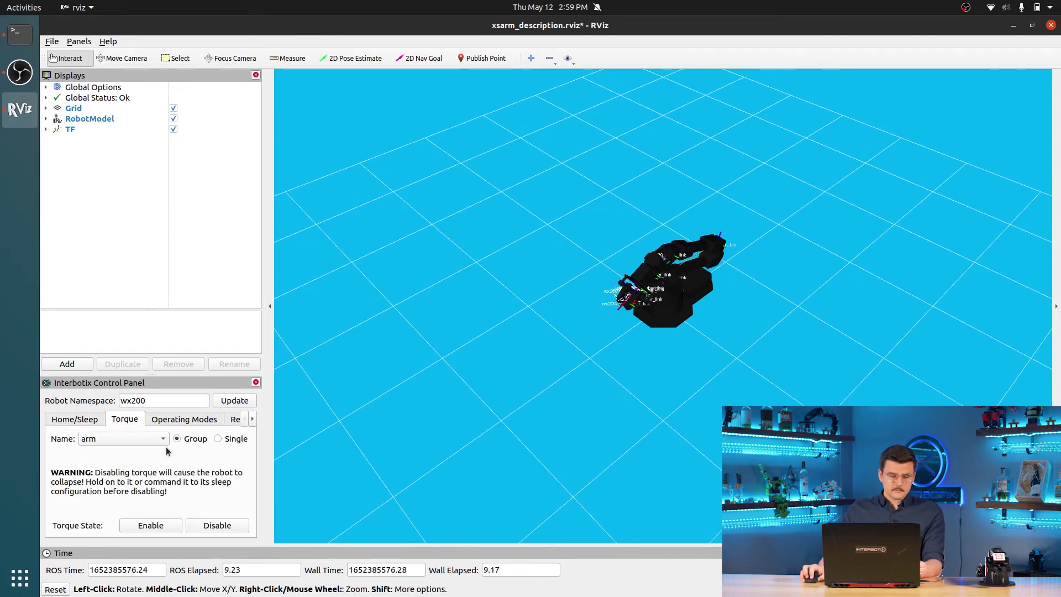
pyautogui.scroll(-2, 192, 426)
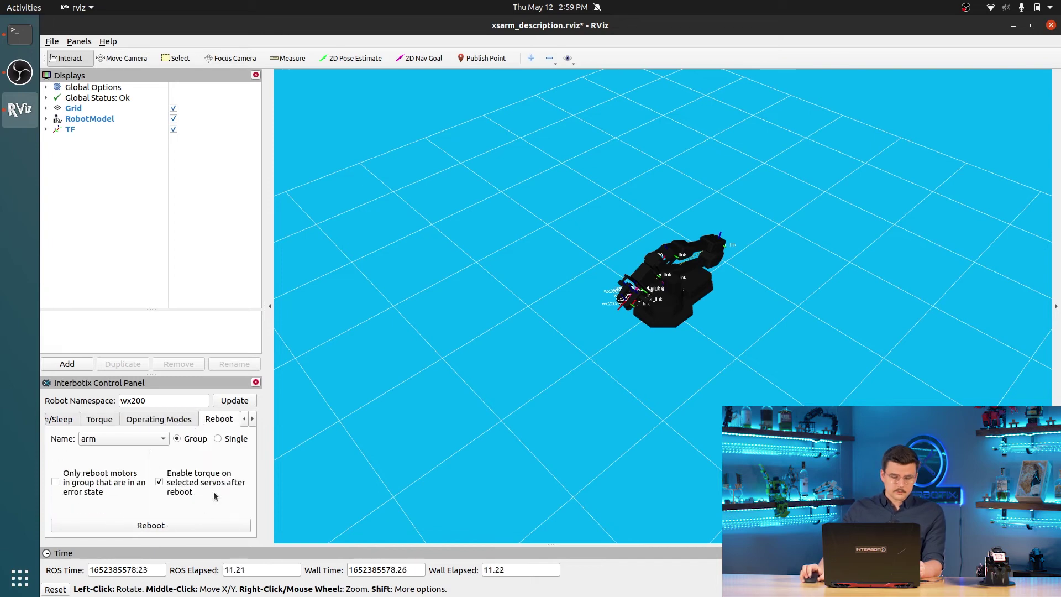
pyautogui.scroll(-1, 188, 422)
pyautogui.scroll(4, 177, 423)
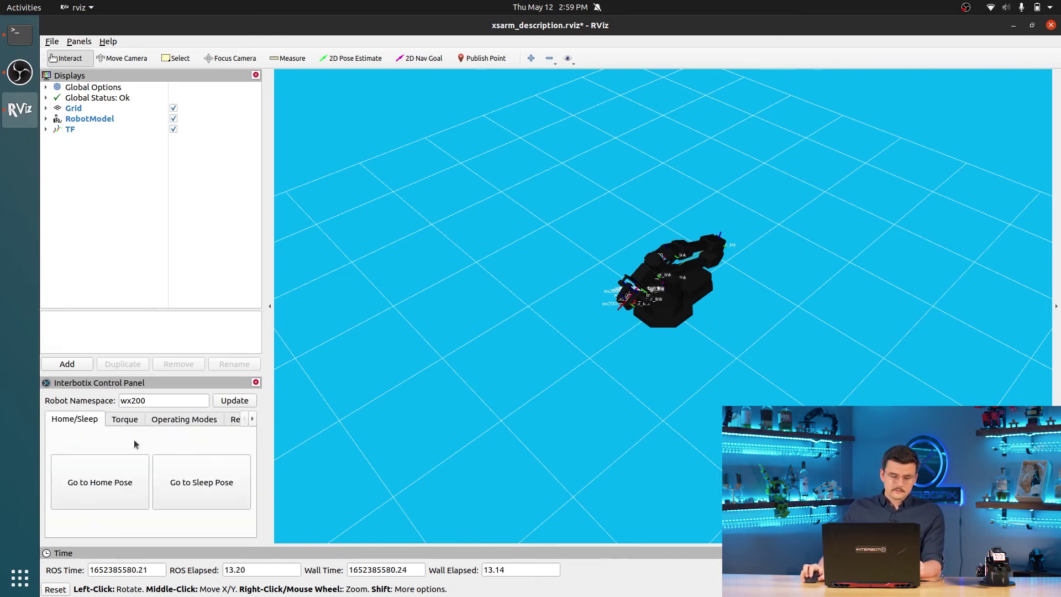
pyautogui.click(115, 500)
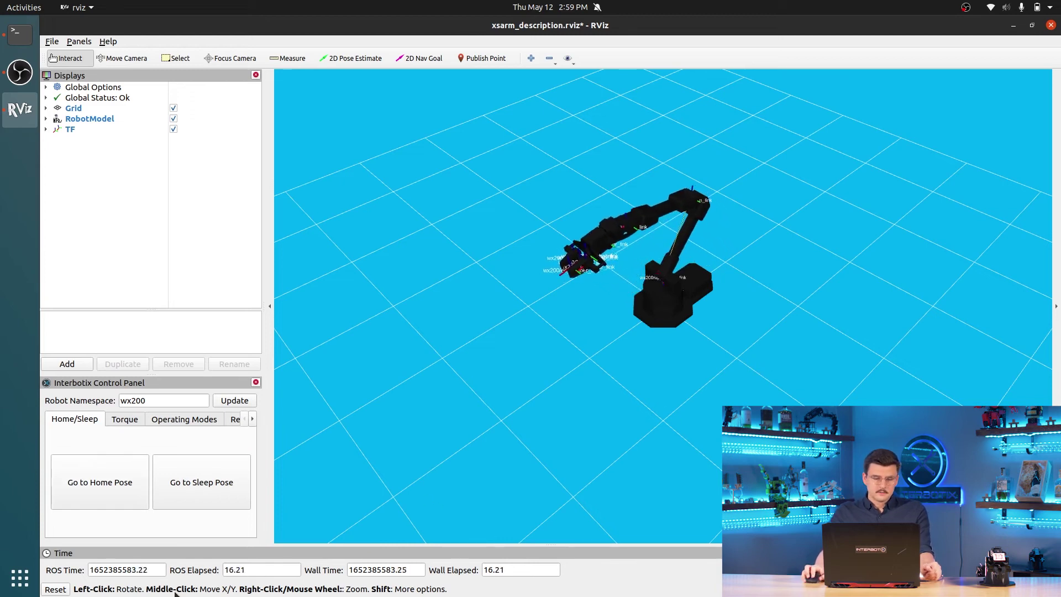
pyautogui.click(241, 486)
# - Set the arm's profile velocity to 5000 in Operating Modes and apply it
pyautogui.click(187, 420)
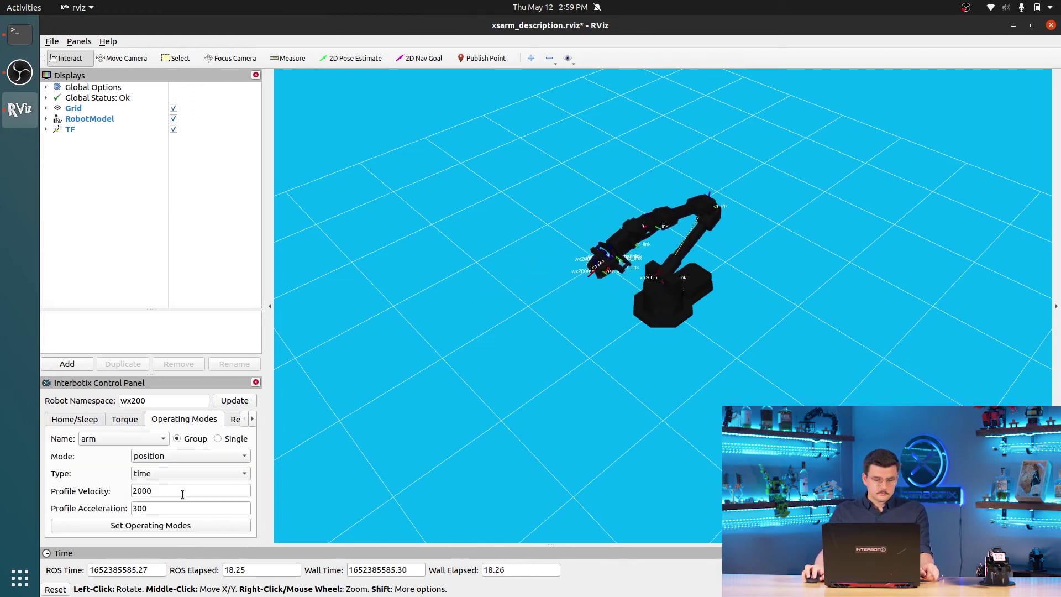
pyautogui.doubleClick(181, 490)
pyautogui.write('3000')
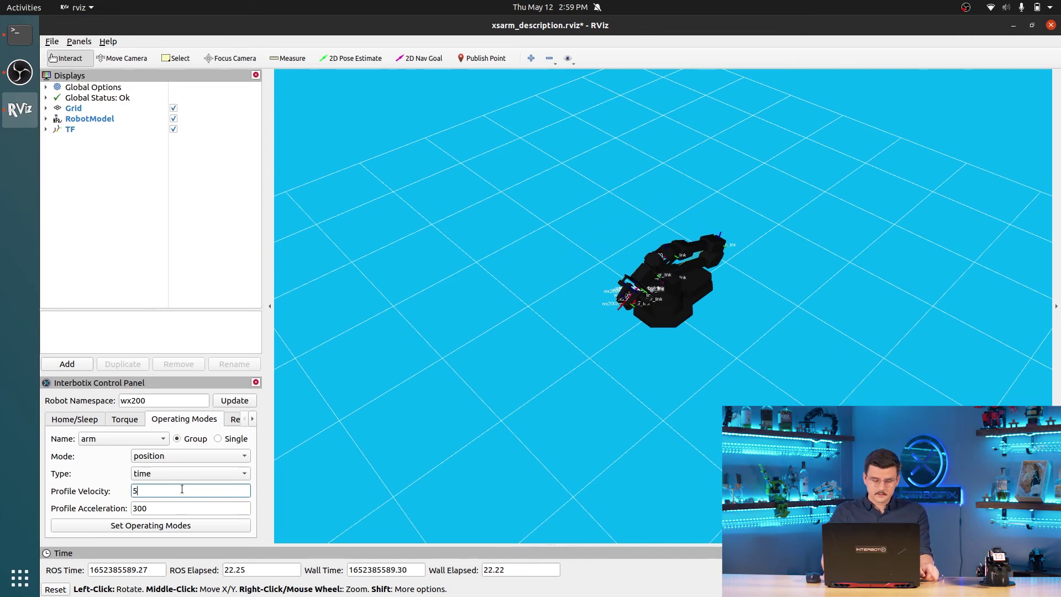
pyautogui.write('0')
pyautogui.click(123, 525)
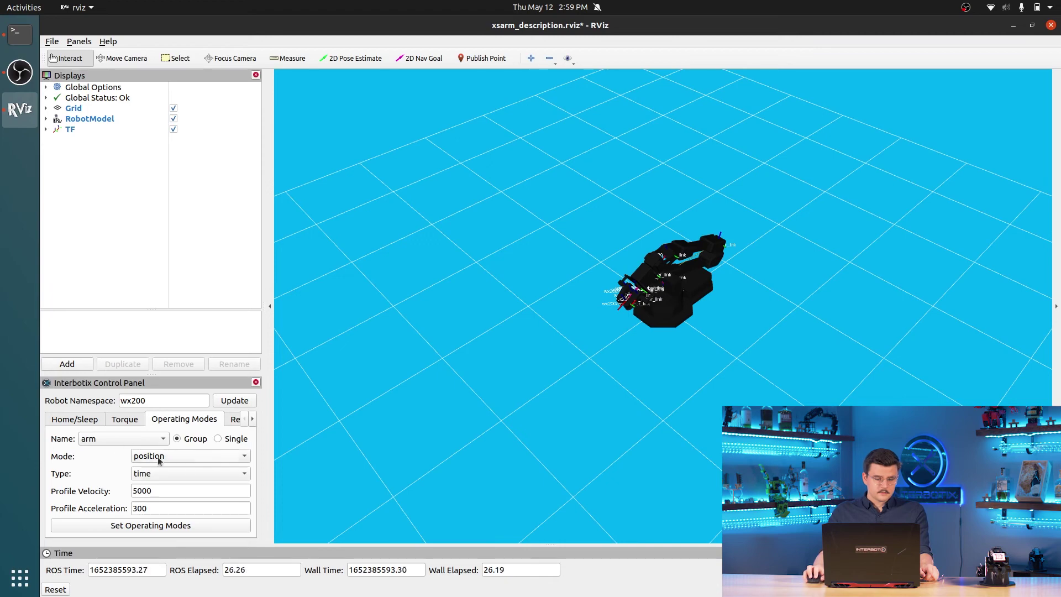
# - Send the arm to its home pose at the new speed, orbiting the view to watch it
pyautogui.click(72, 420)
pyautogui.click(99, 481)
pyautogui.moveTo(717, 333); pyautogui.dragTo(597, 259)
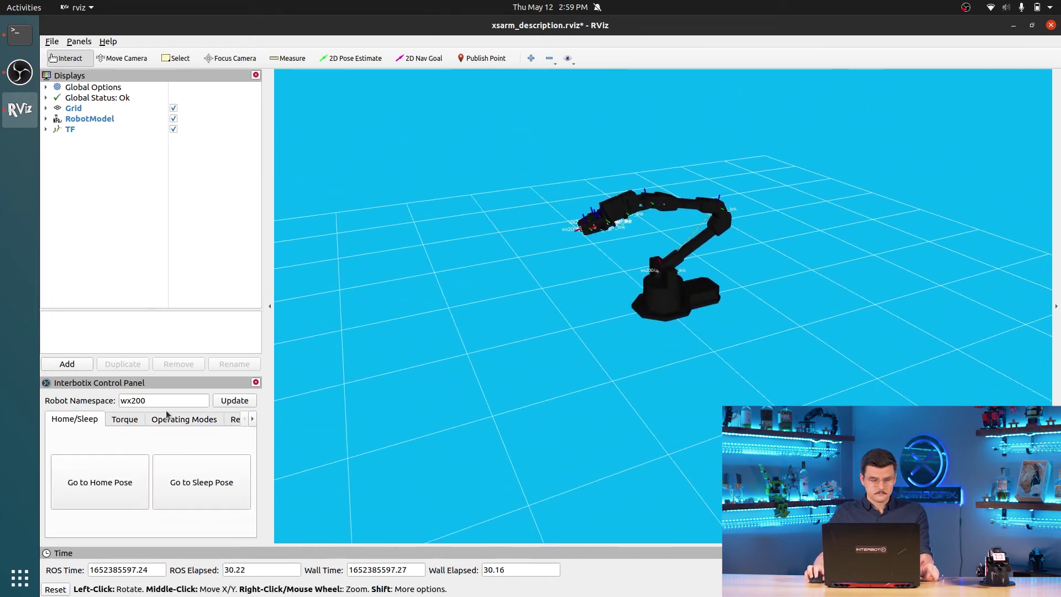
pyautogui.scroll(-5, 168, 419)
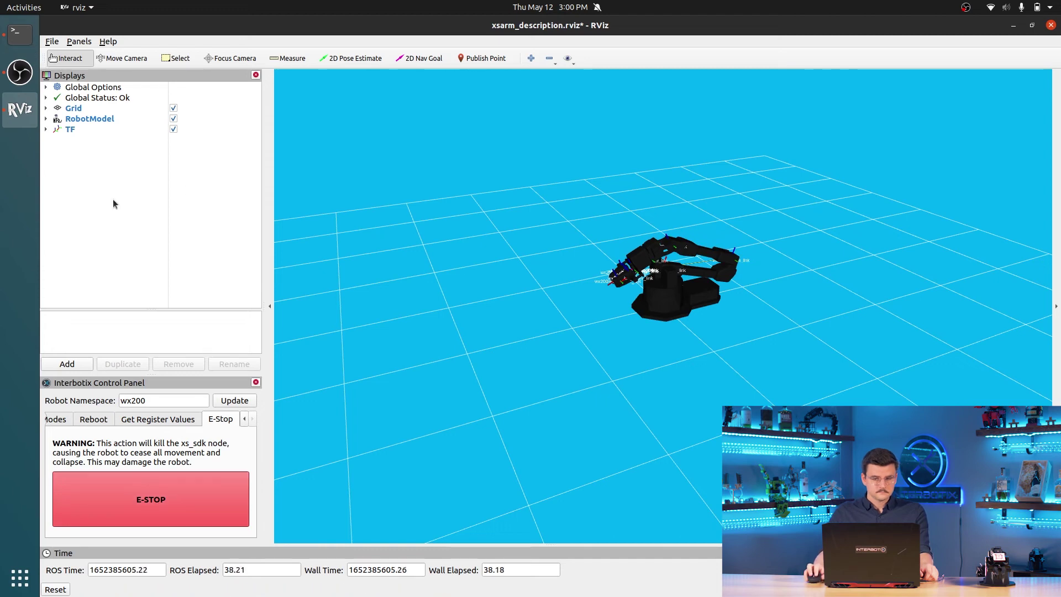
# - Stop the simulated launch and rerun xsarm_control with only robot_model:=wx200, dropping use_sim:=true
pyautogui.click(20, 34)
pyautogui.hotkey('ctrl', 'c')
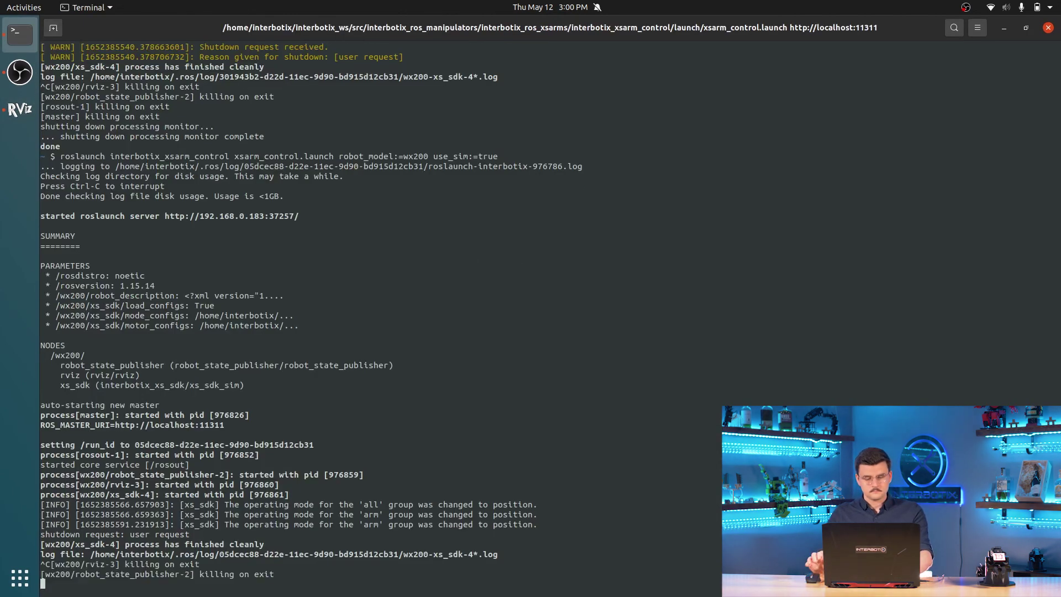
pyautogui.press('Up')
pyautogui.press('BackSpace')
pyautogui.press('BackSpace')
pyautogui.press('BackSpace')
pyautogui.press('BackSpace')
pyautogui.press('BackSpace')
pyautogui.press('BackSpace')
pyautogui.press('BackSpace')
pyautogui.press('BackSpace')
pyautogui.press('BackSpace')
pyautogui.press('BackSpace')
pyautogui.press('BackSpace')
pyautogui.press('BackSpace')
pyautogui.press('BackSpace')
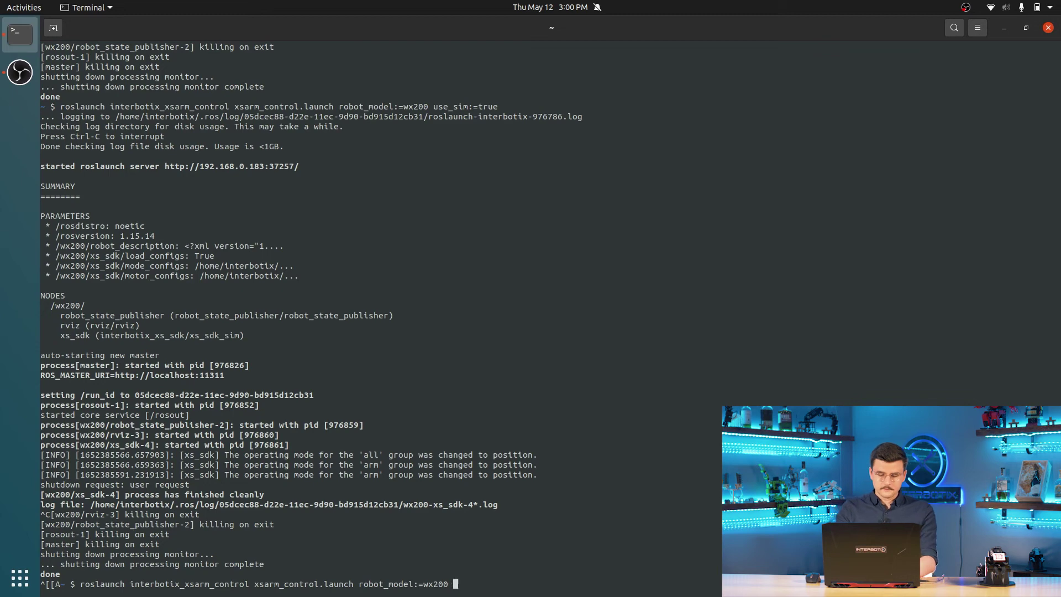
pyautogui.press('Return')
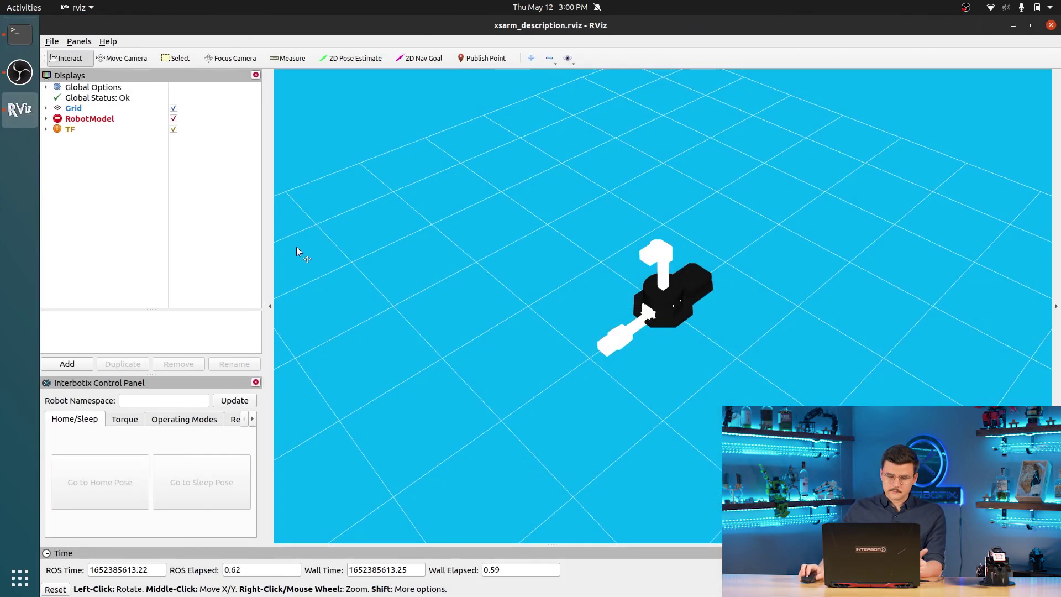
# - Set the control panel's Robot Namespace to wx200 and save the RViz configuration
pyautogui.click(157, 394)
pyautogui.write('wx')
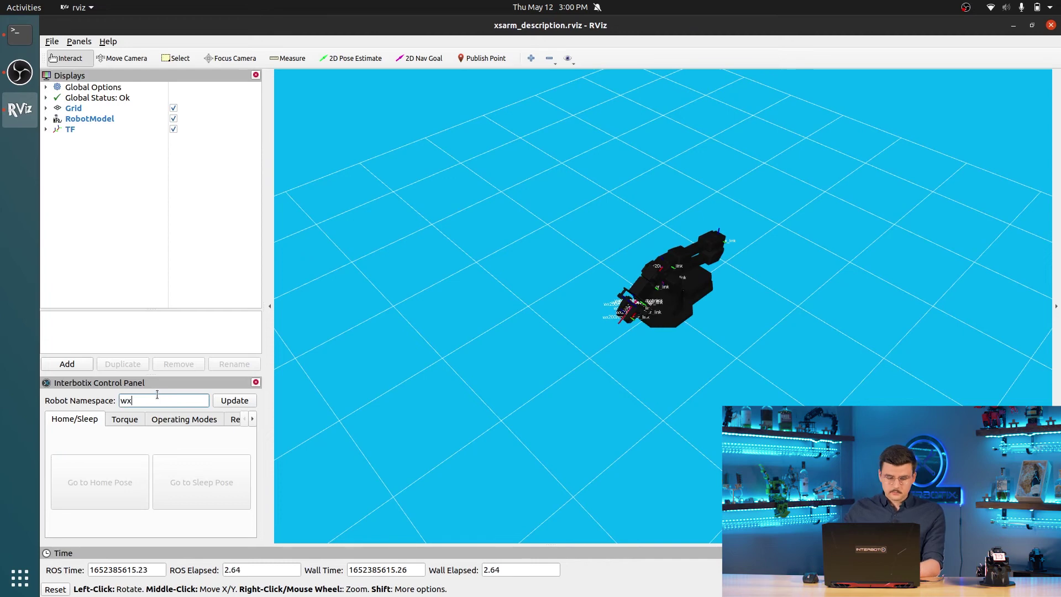
pyautogui.write('200')
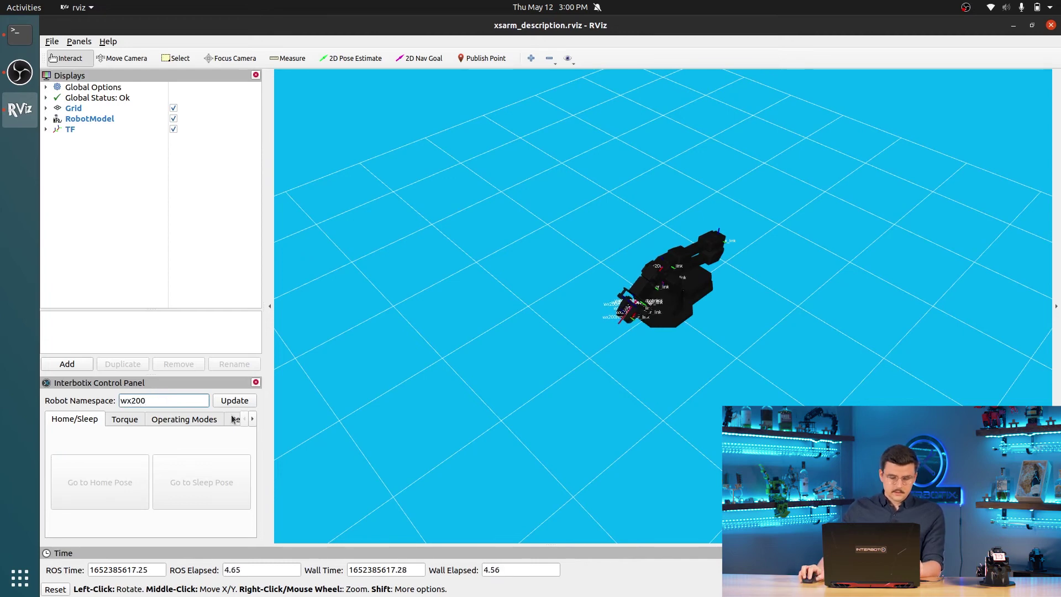
pyautogui.click(233, 403)
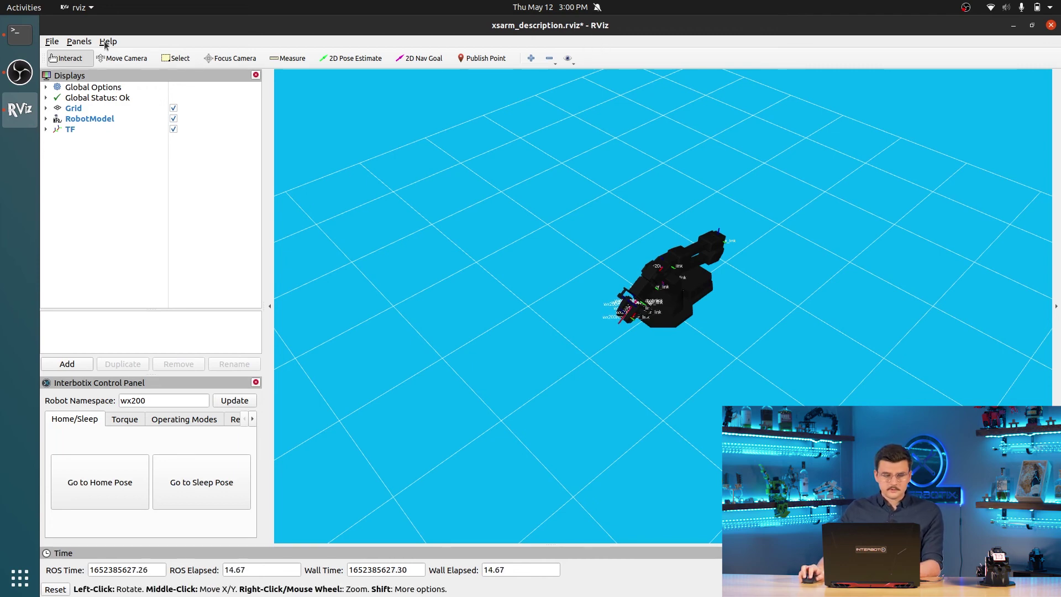
pyautogui.click(53, 42)
pyautogui.click(66, 68)
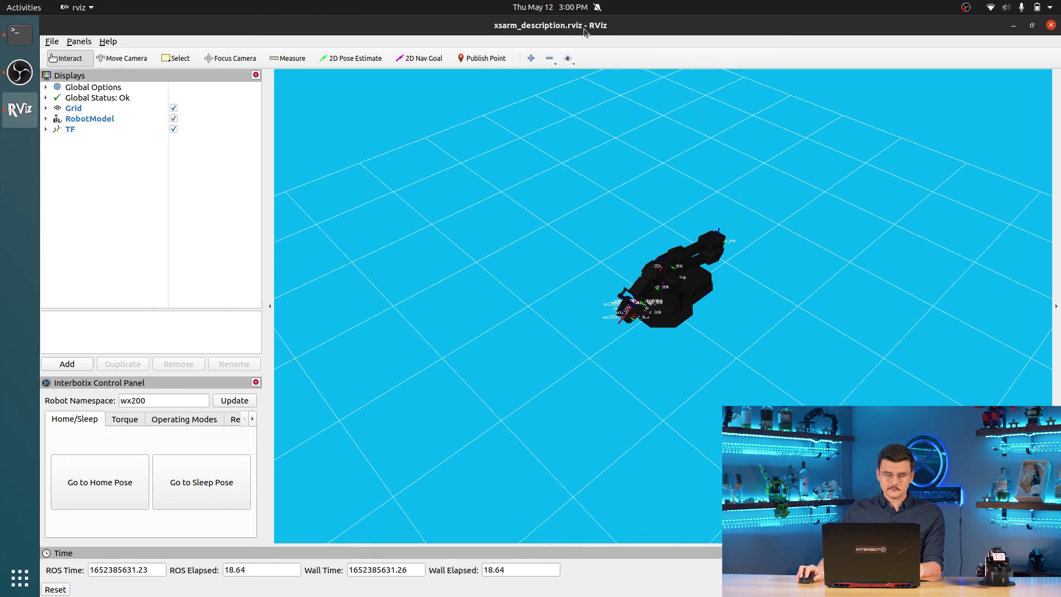
# - Restart the wx200 launch from Terminal and check the Robot Namespace field reads wx200
pyautogui.click(33, 48)
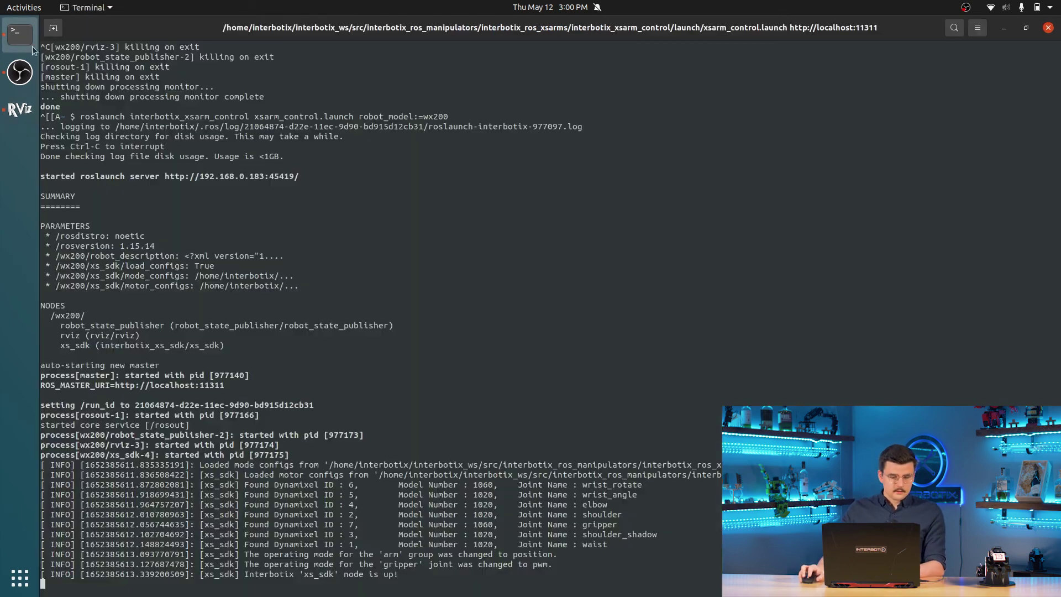
pyautogui.hotkey('ctrl', 'c')
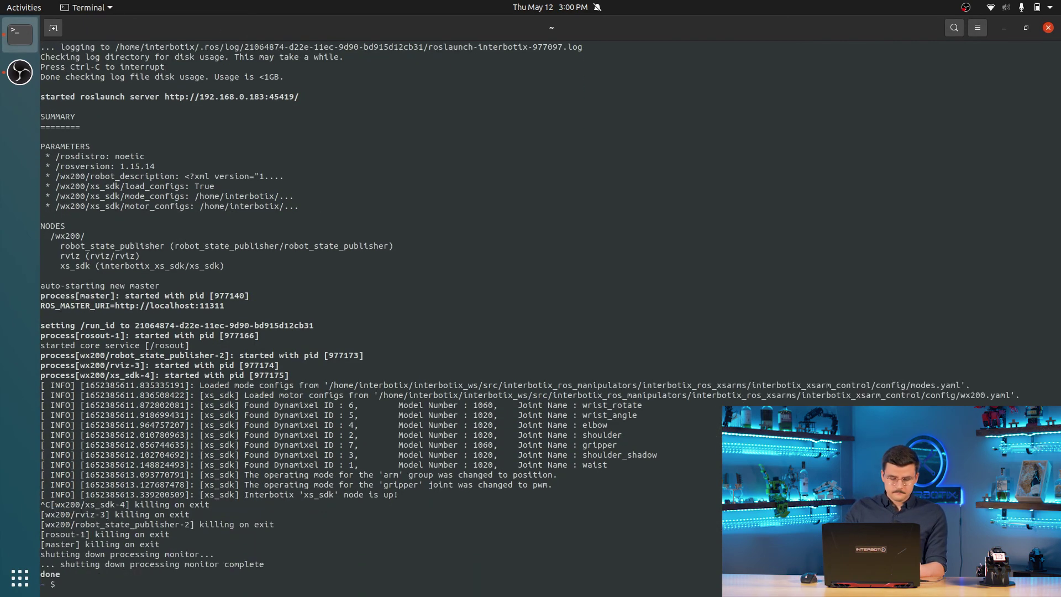
pyautogui.press('Up')
pyautogui.press('Return')
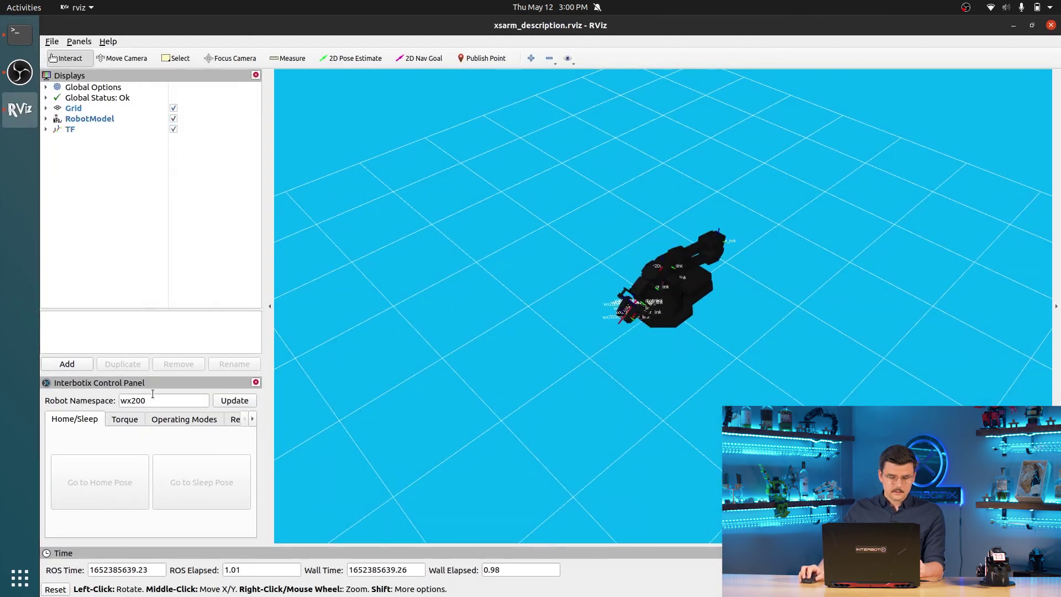
pyautogui.moveTo(149, 400); pyautogui.dragTo(121, 402)
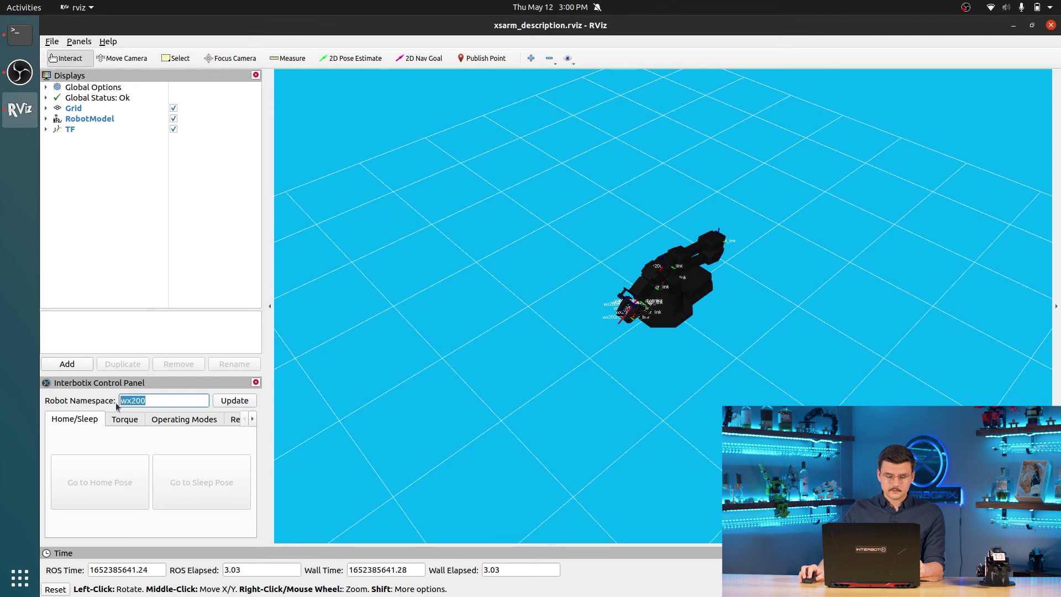
pyautogui.click(154, 400)
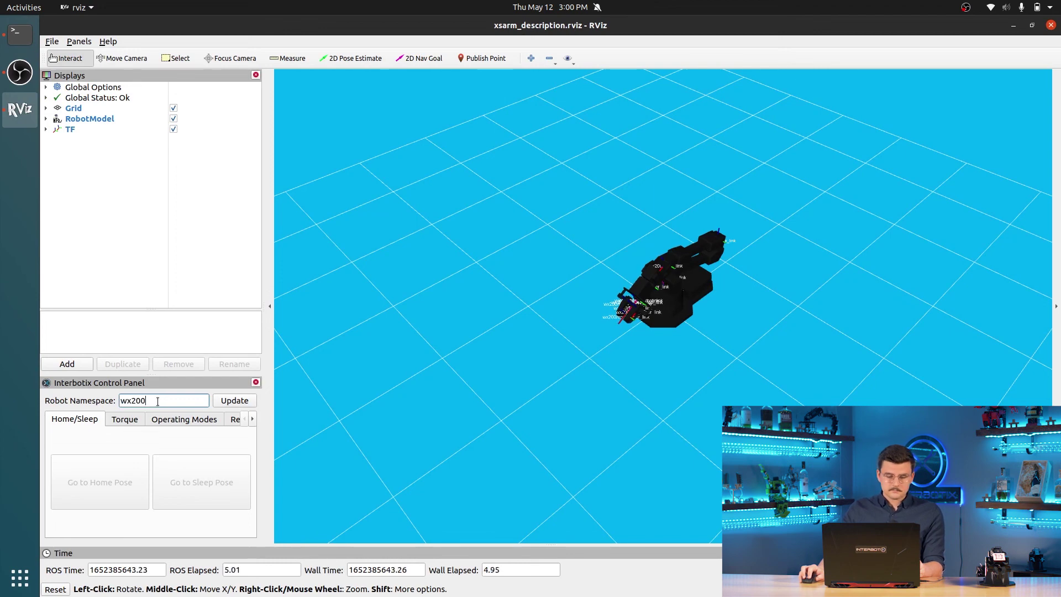